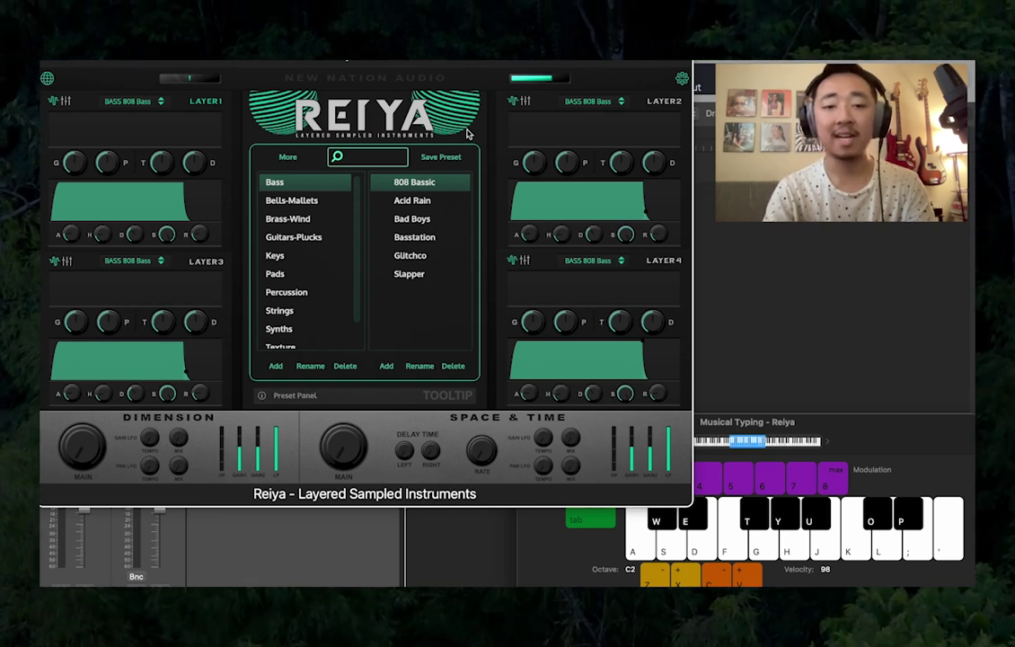
Audition the 808 Bassic preset by playing a few single notes at octave C2
key(k)
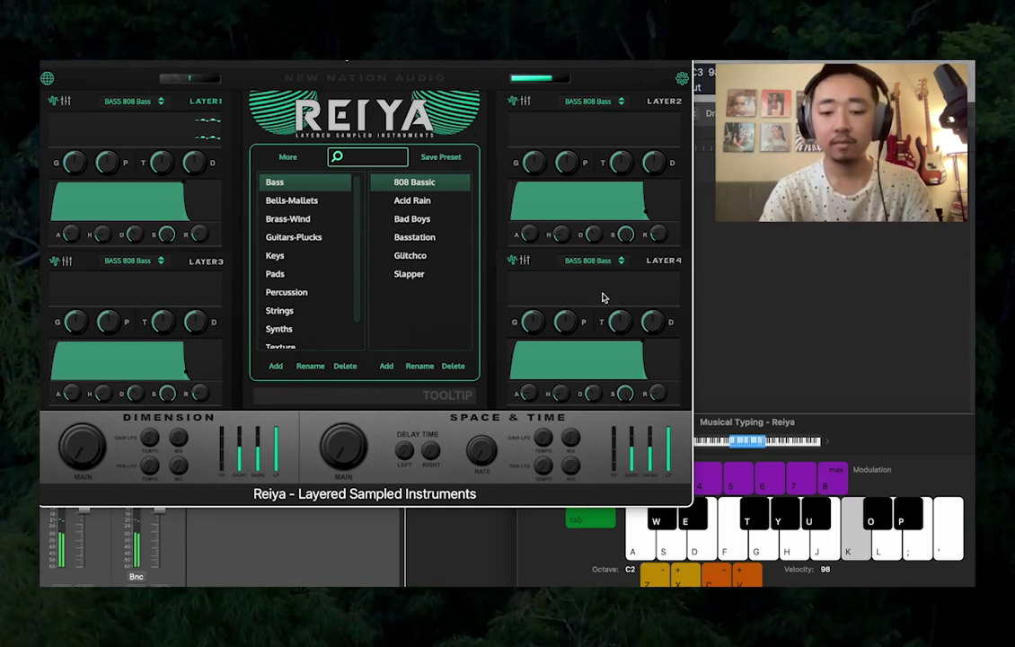
key(y)
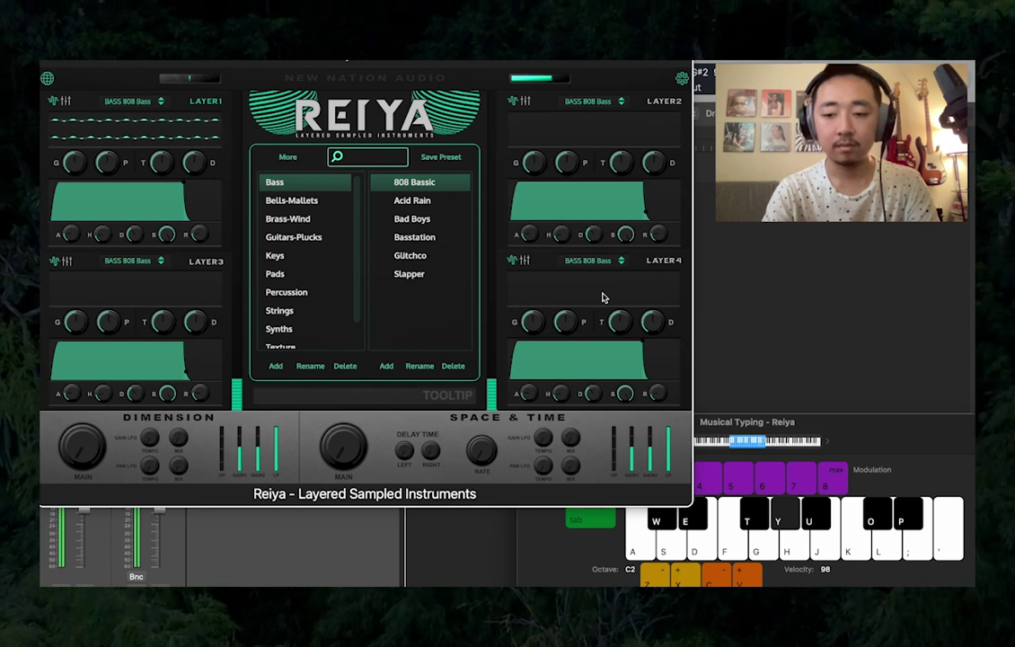
key(g)
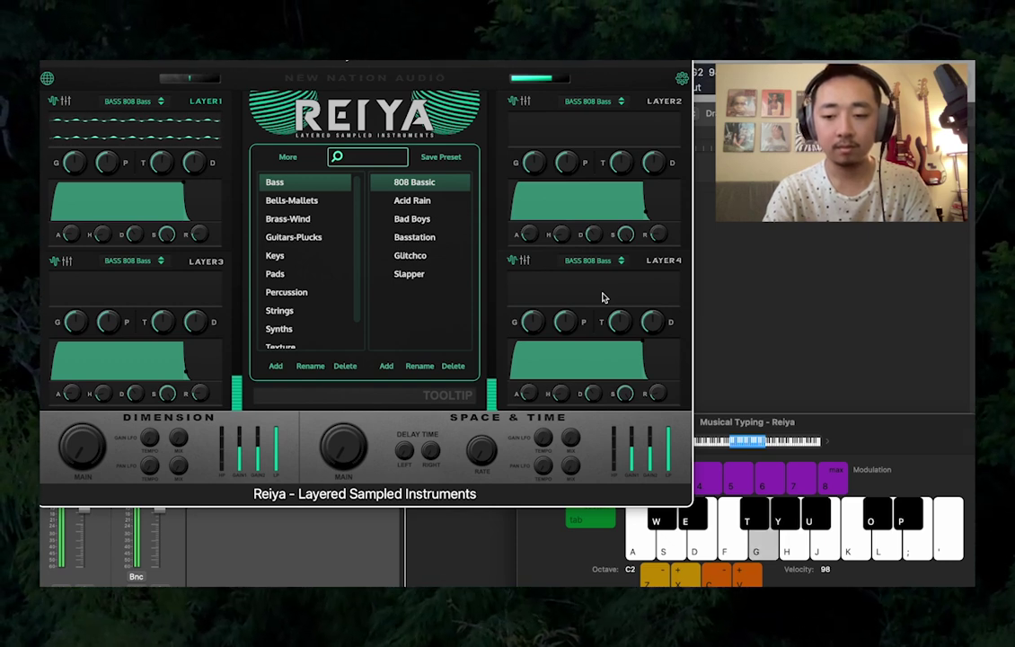
key(s)
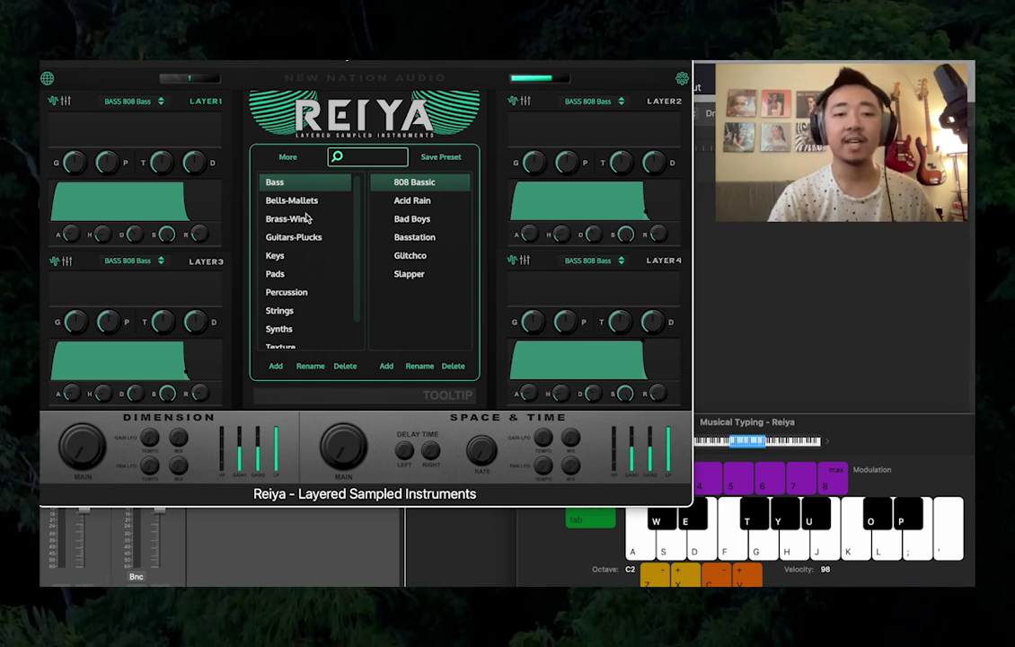
Load the Acid Rain bass preset and audition it with several notes
scroll(322, 243, down, 2)
scroll(322, 243, up, 2)
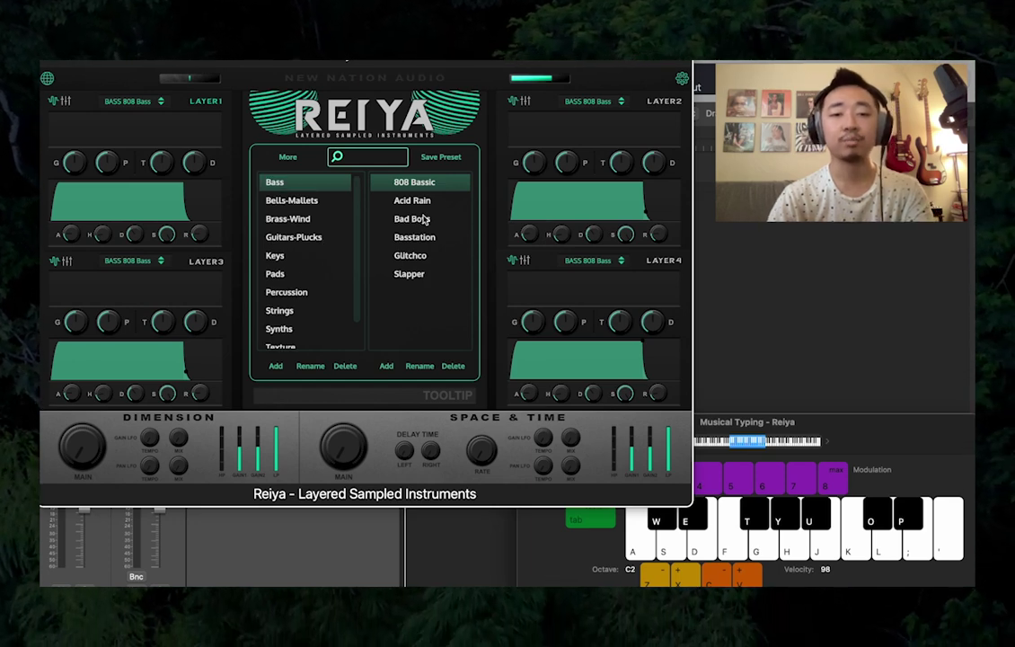
click(422, 202)
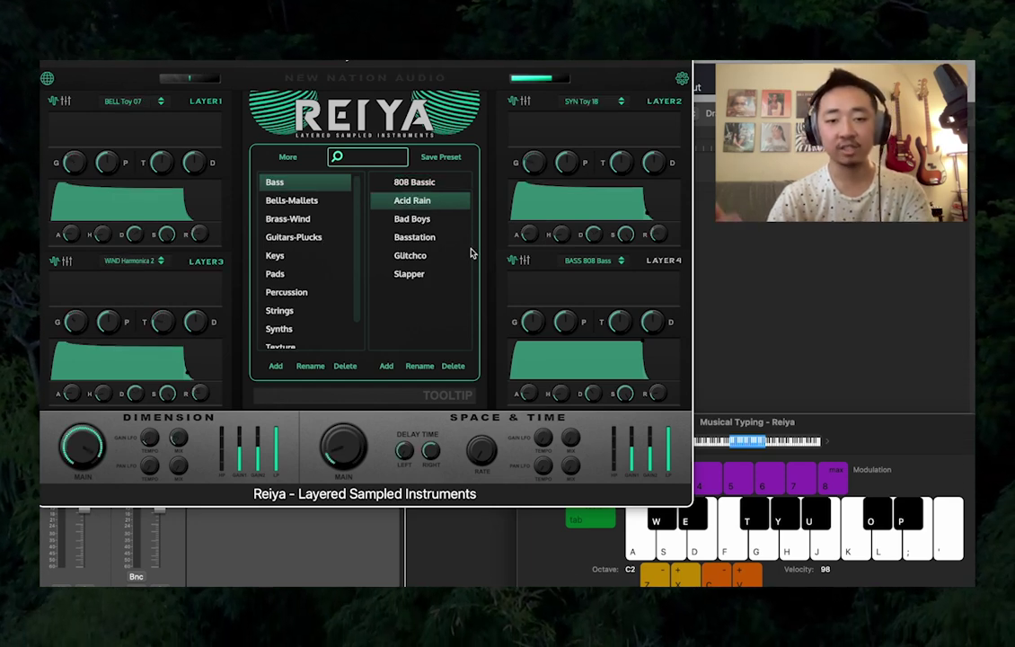
key(f)
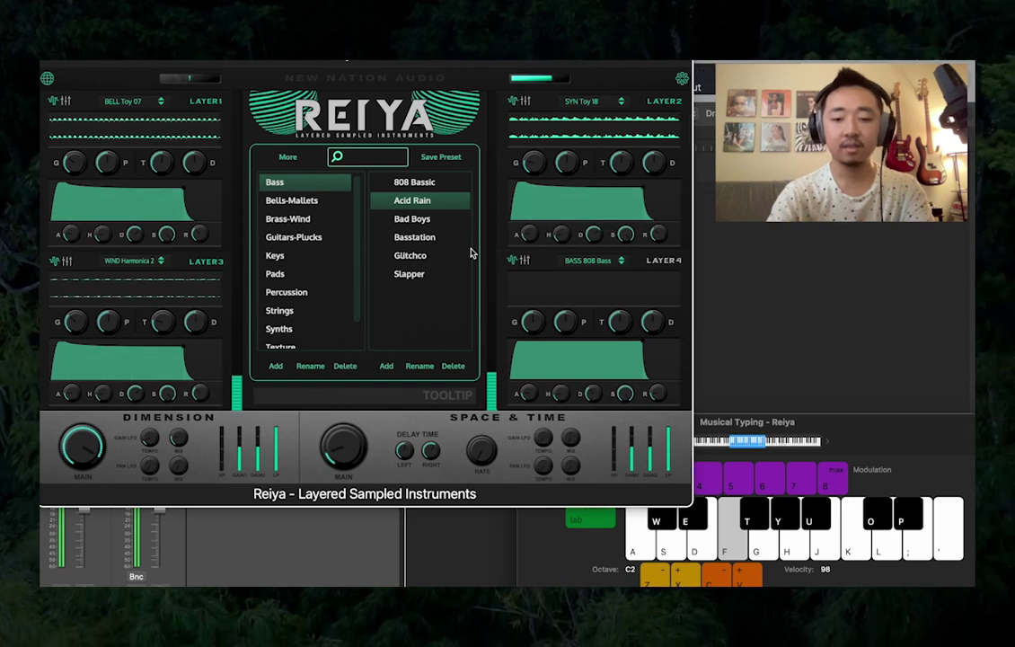
key(k)
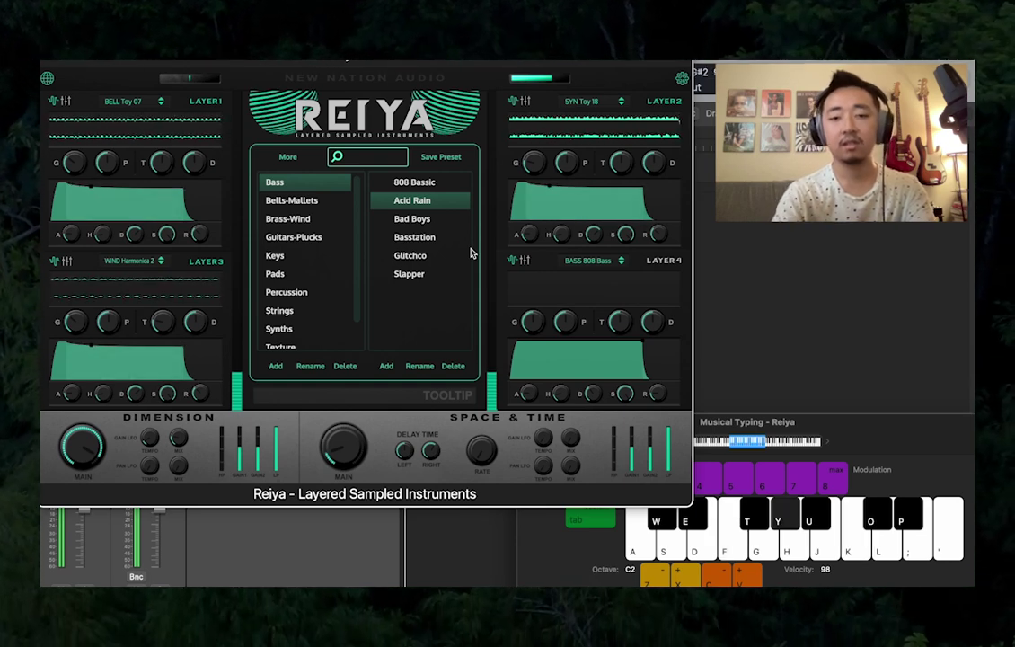
key(d)
key(g)
key(k)
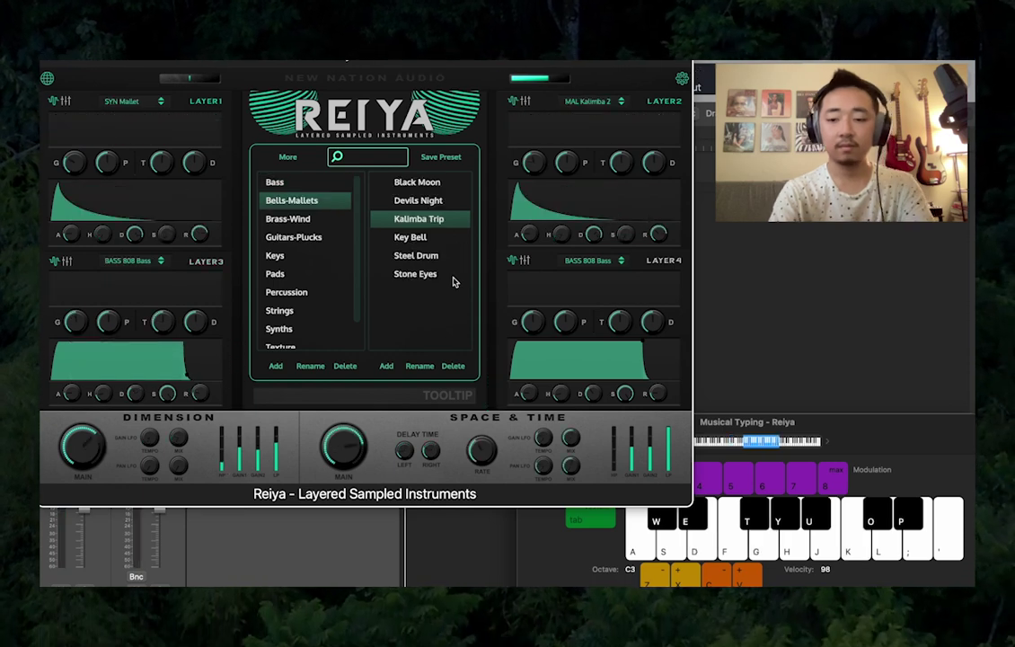
Play a progression of chords and melody notes at octave C3 to audition the Kalimba Trip preset
key(f)
key(h)
key(semicolon)
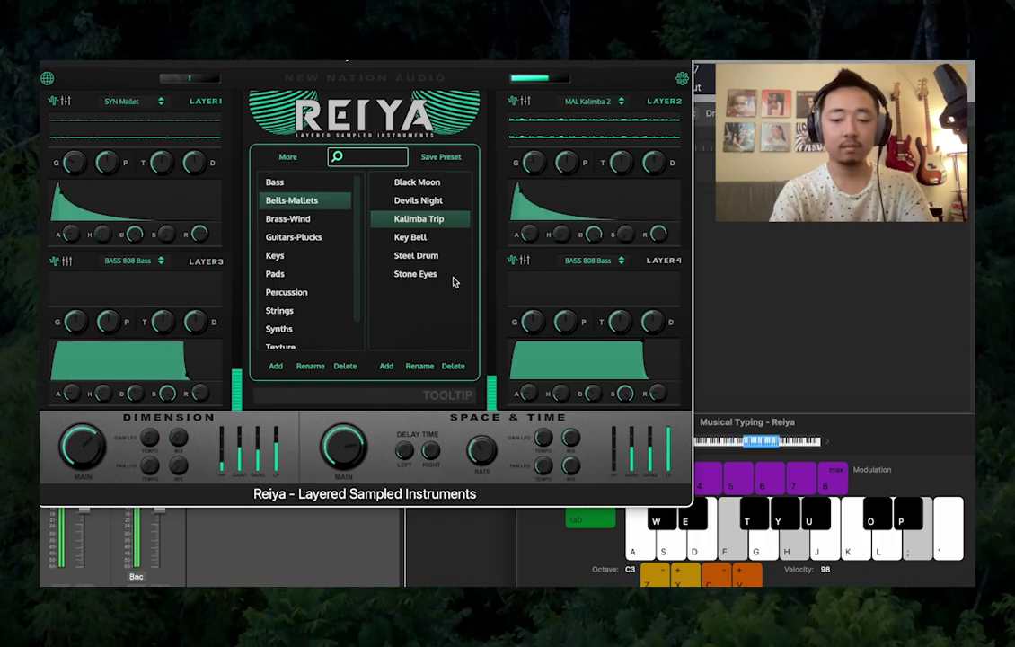
key(l)
key(k)
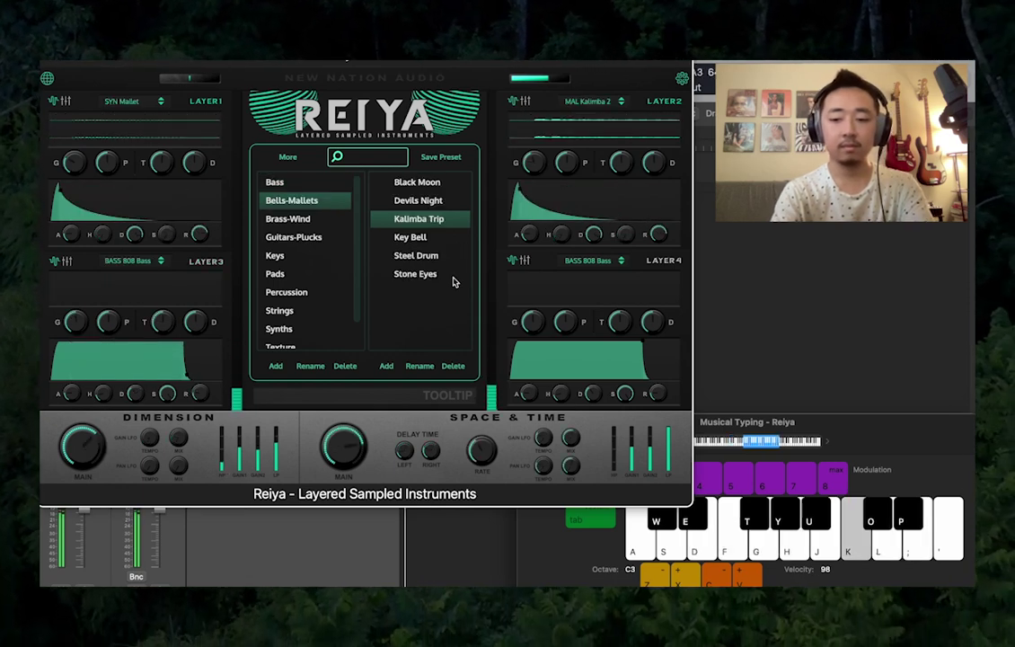
key(a)
key(d)
key(g)
key(j)
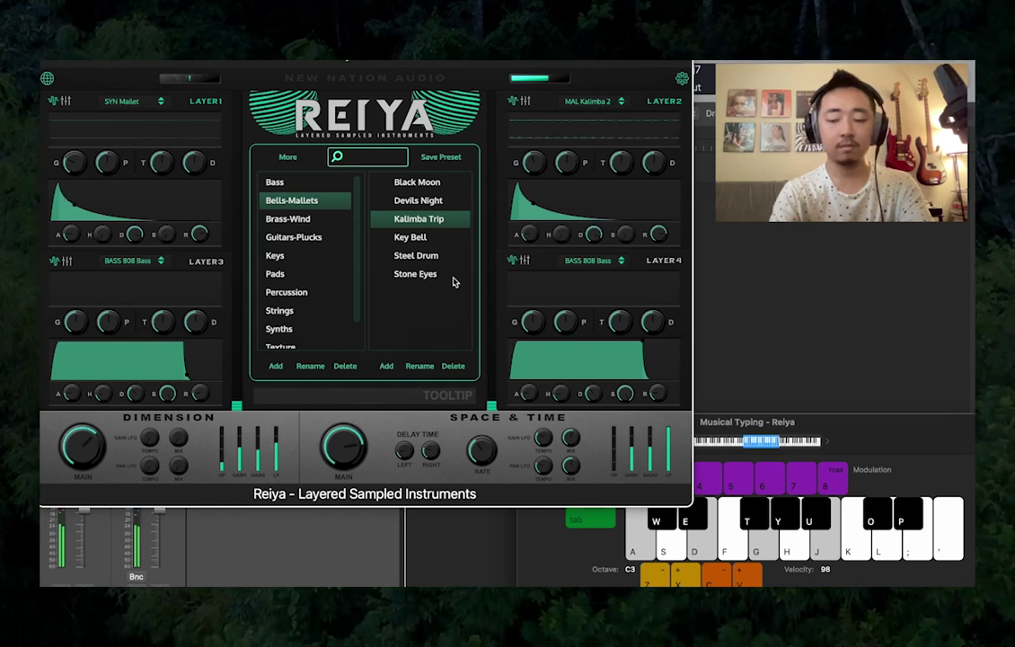
key(g)
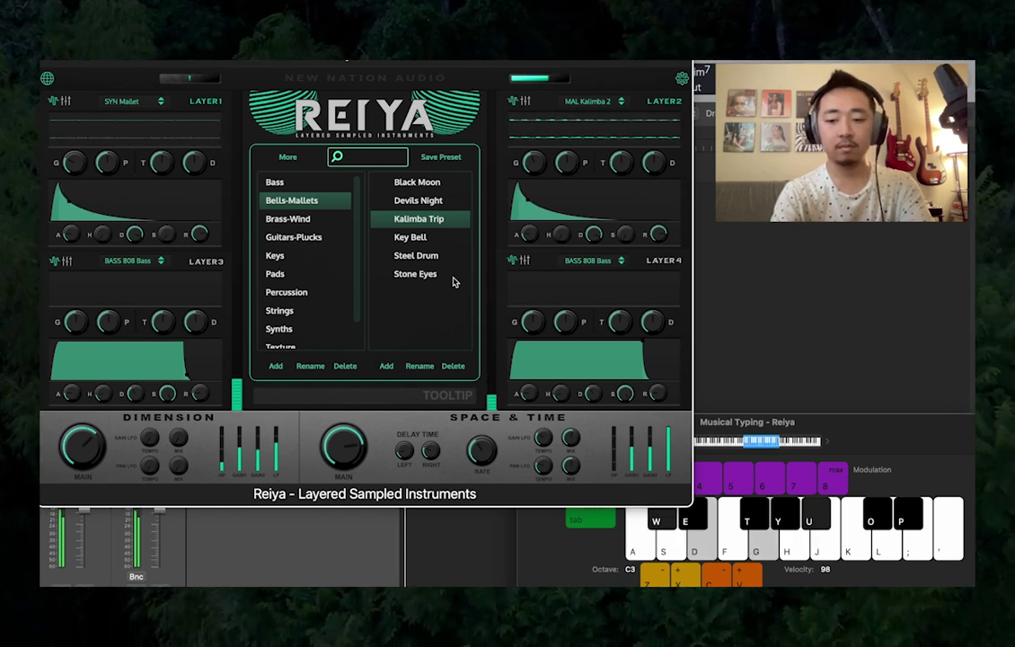
key(s)
key(f)
key(h)
key(k)
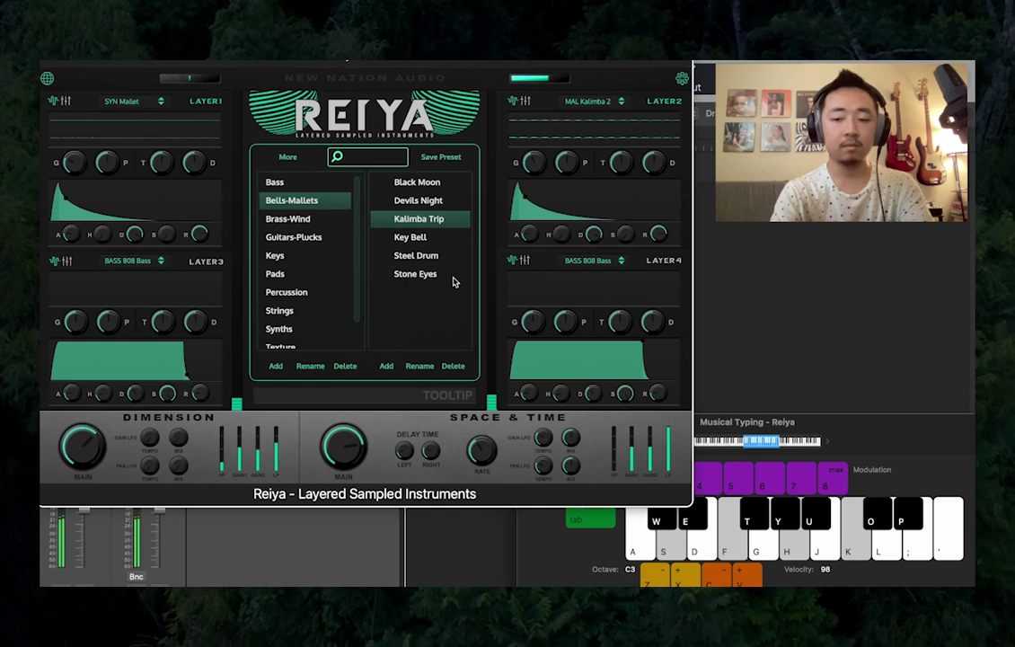
key(semicolon)
key(a)
key(d)
key(g)
key(j)
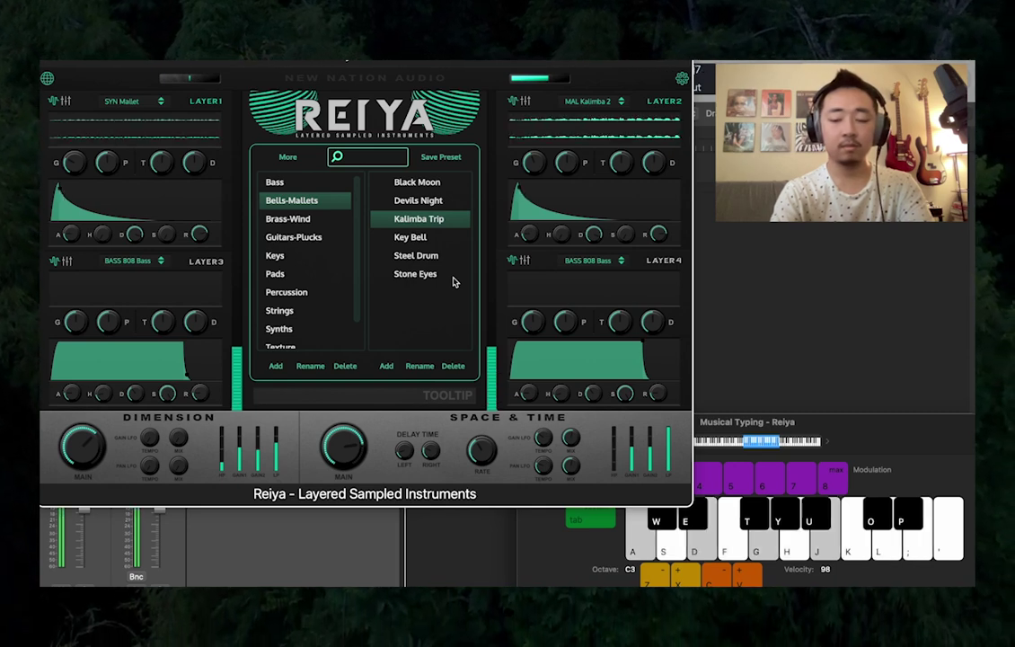
key(w)
key(d)
key(g)
key(u)
key(o)
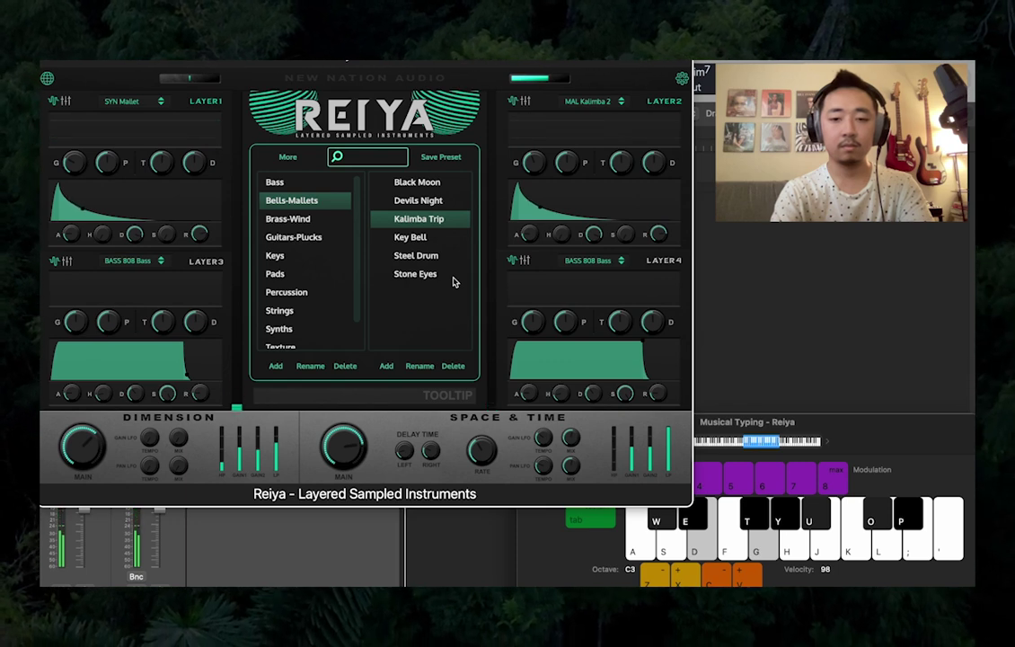
Load the 808 Bassic preset from the Bass category and lower the musical typing octave to C2
key(Up)
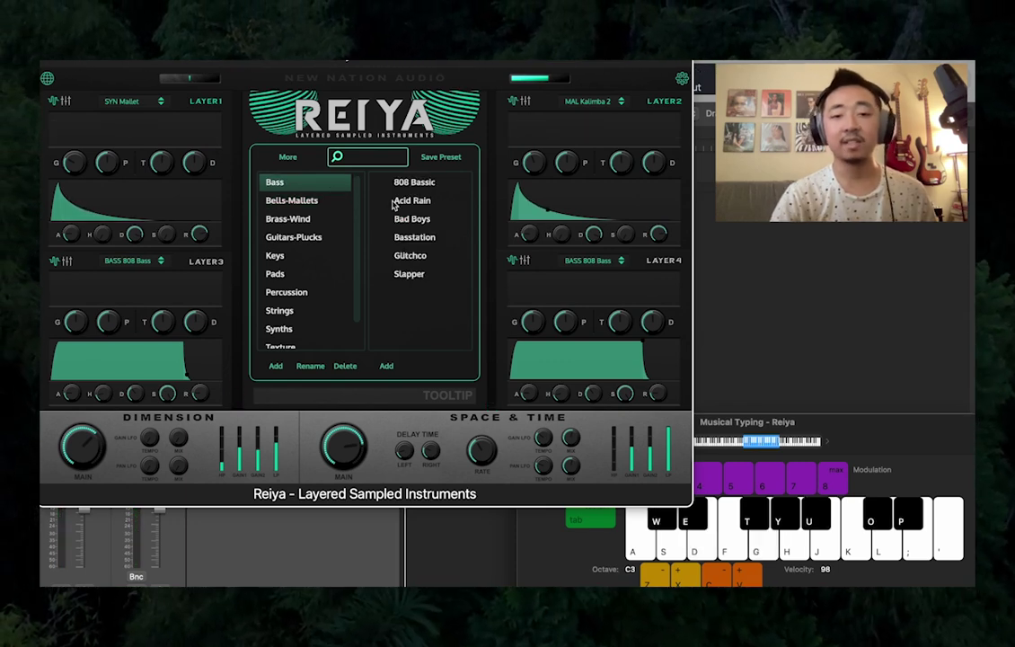
click(420, 181)
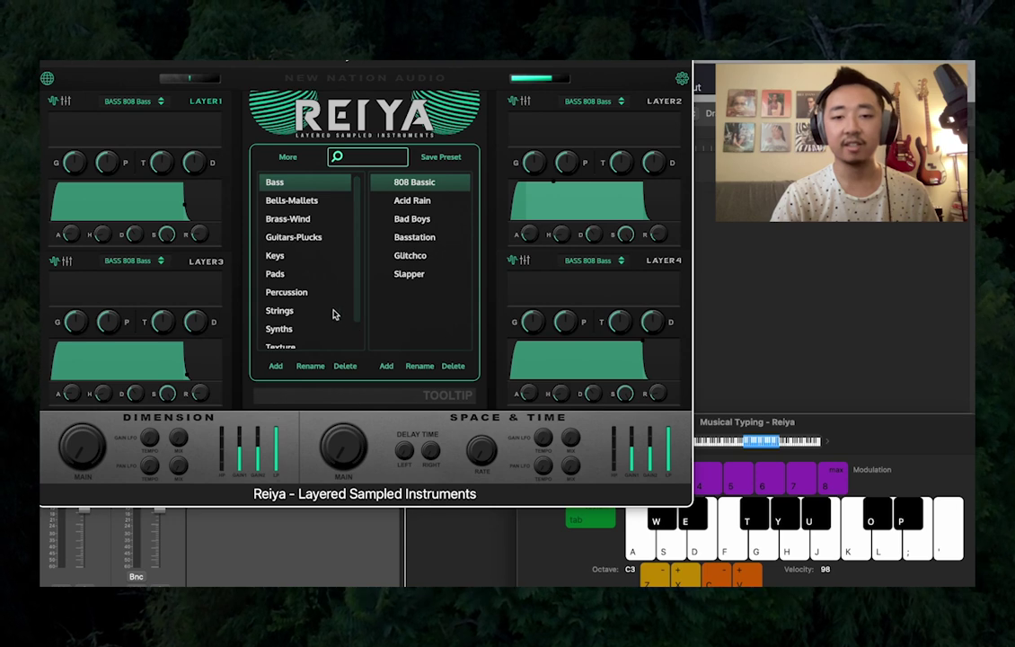
key(z)
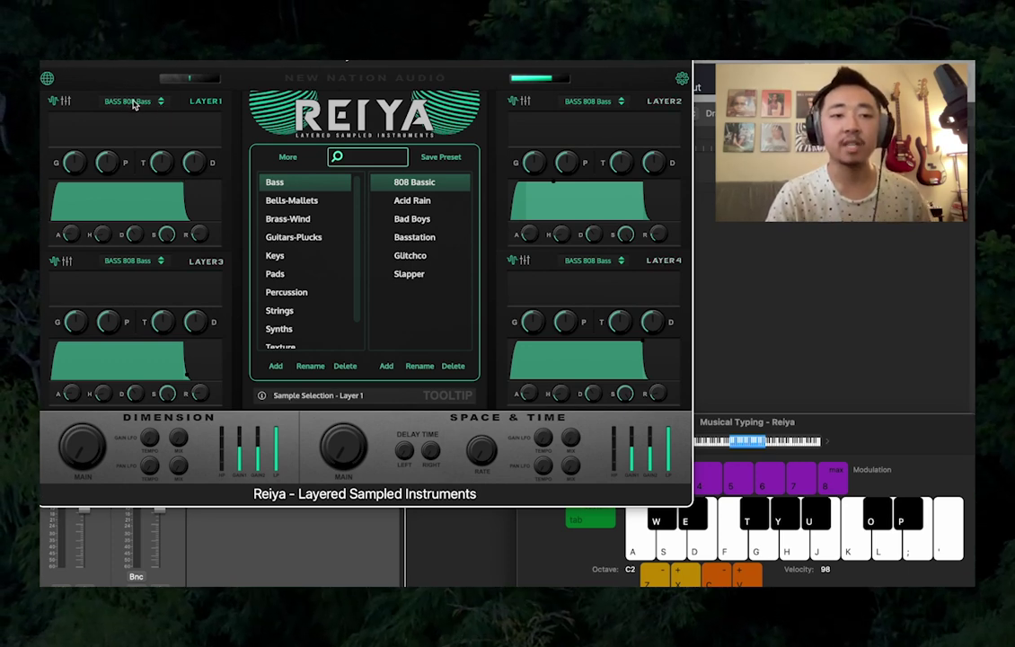
Browse the Layer 1 samples from basses to keys and set the layer to KEY DX Rhodes
click(133, 102)
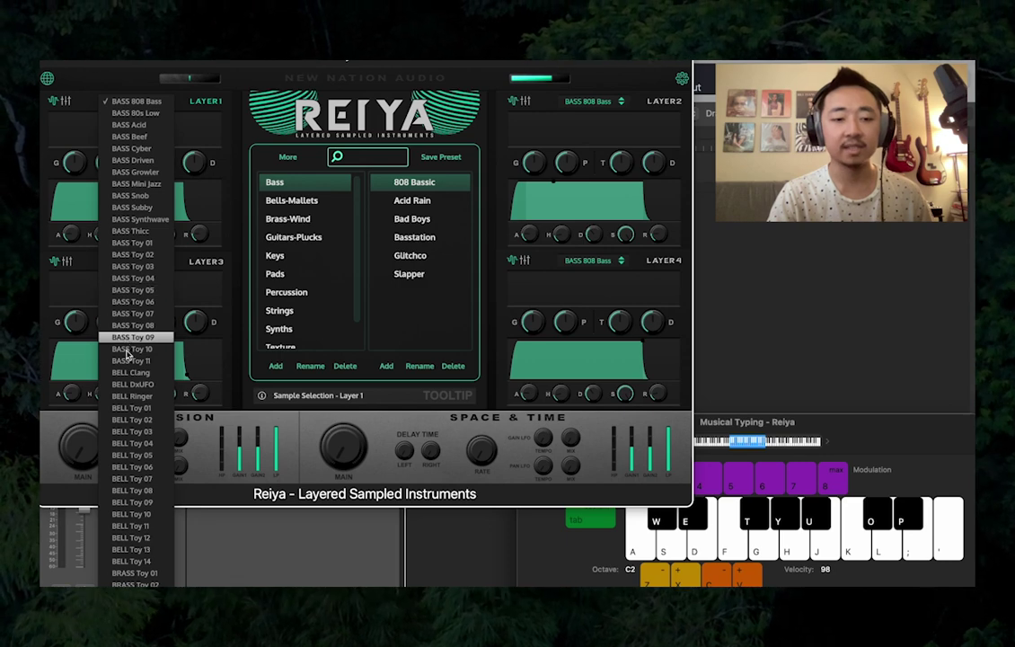
scroll(144, 356, down, 2)
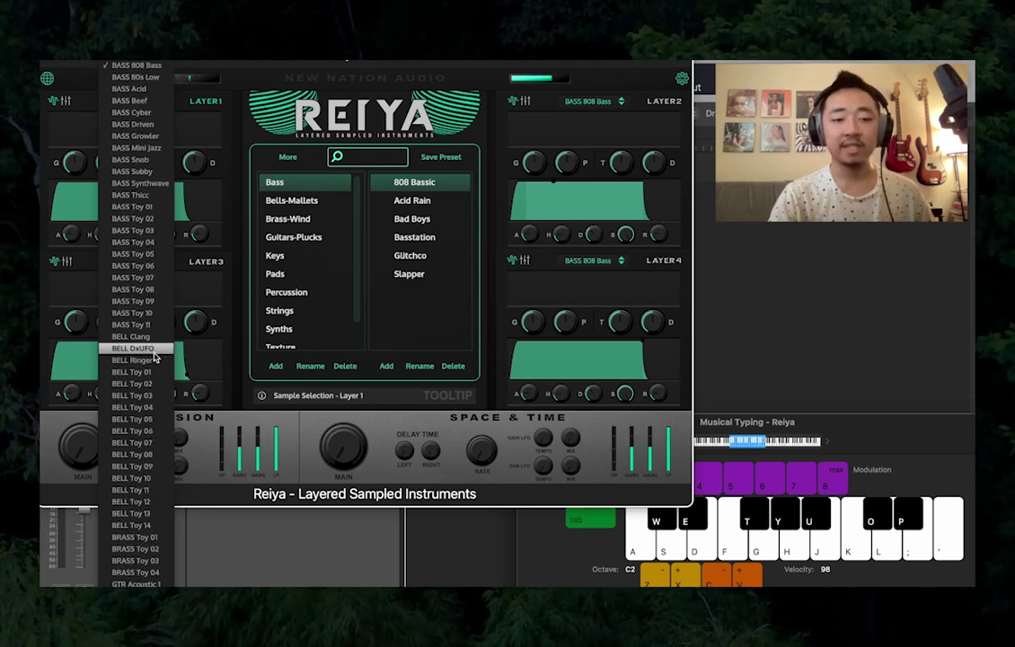
scroll(153, 359, down, 5)
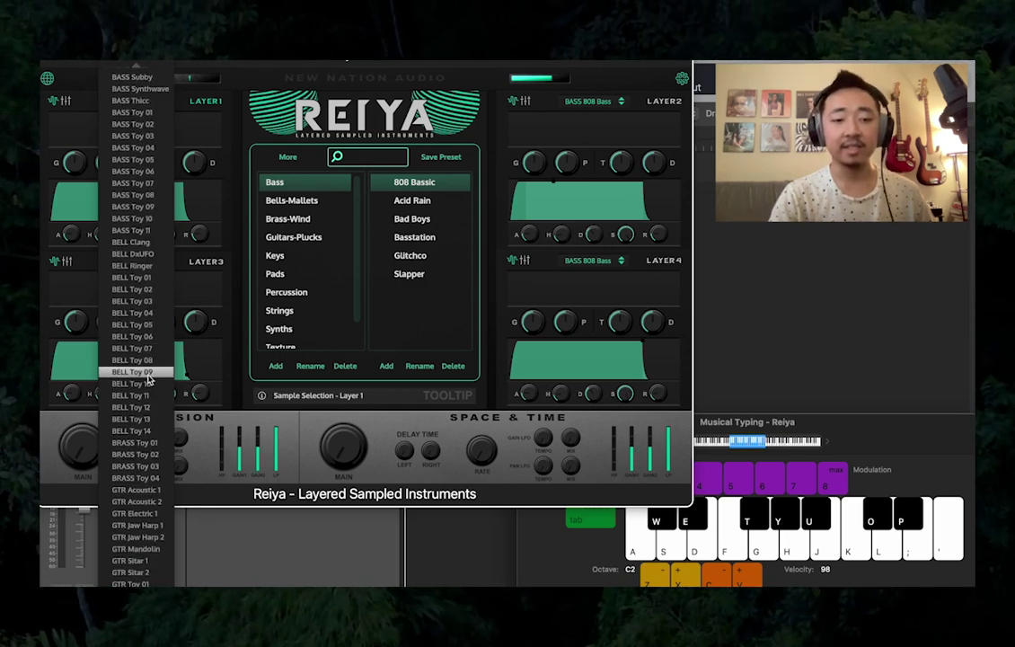
scroll(141, 400, down, 5)
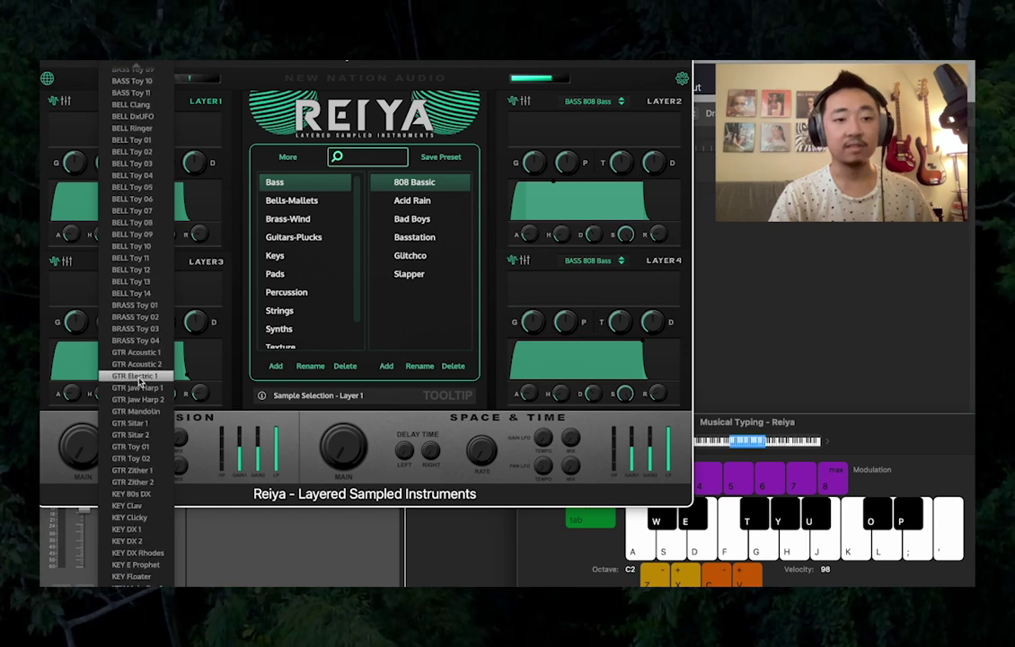
scroll(141, 395, down, 10)
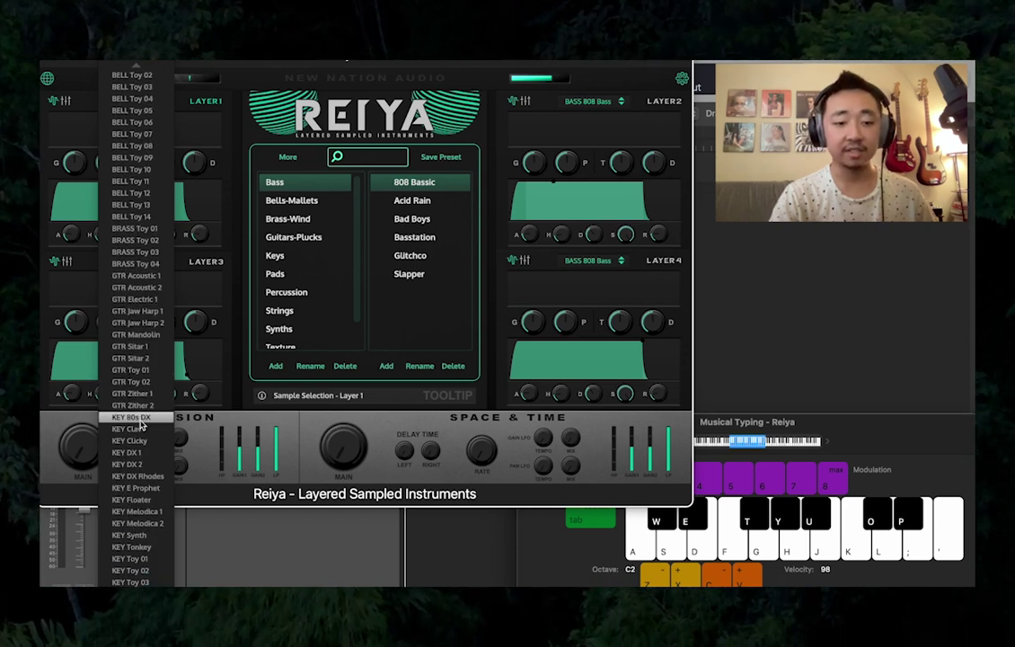
scroll(146, 469, down, 12)
click(216, 108)
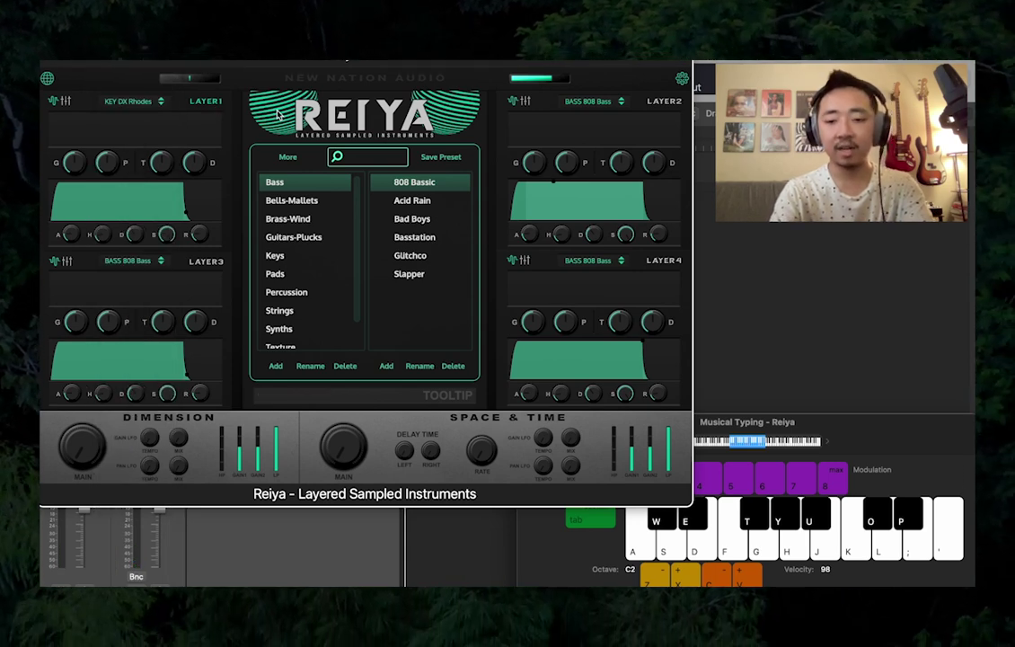
Play a series of chords and notes at octave C2 to audition the KEY DX Rhodes sample
key(f)
key(h)
key(l)
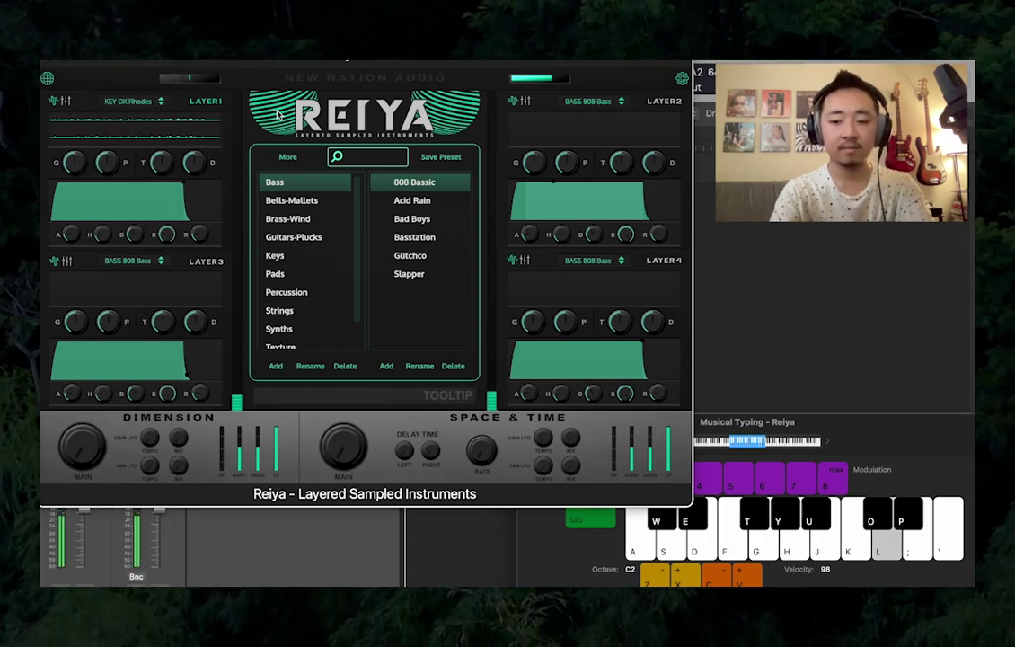
key(g)
key(j)
key(semicolon)
key(j)
key(l)
key(s)
key(h)
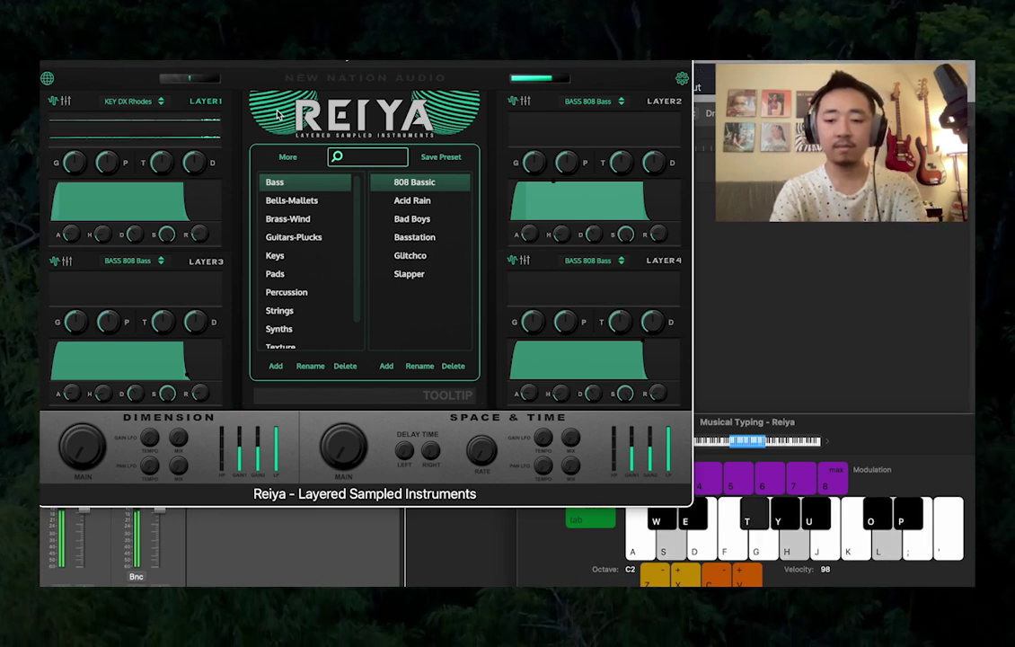
key(f)
key(k)
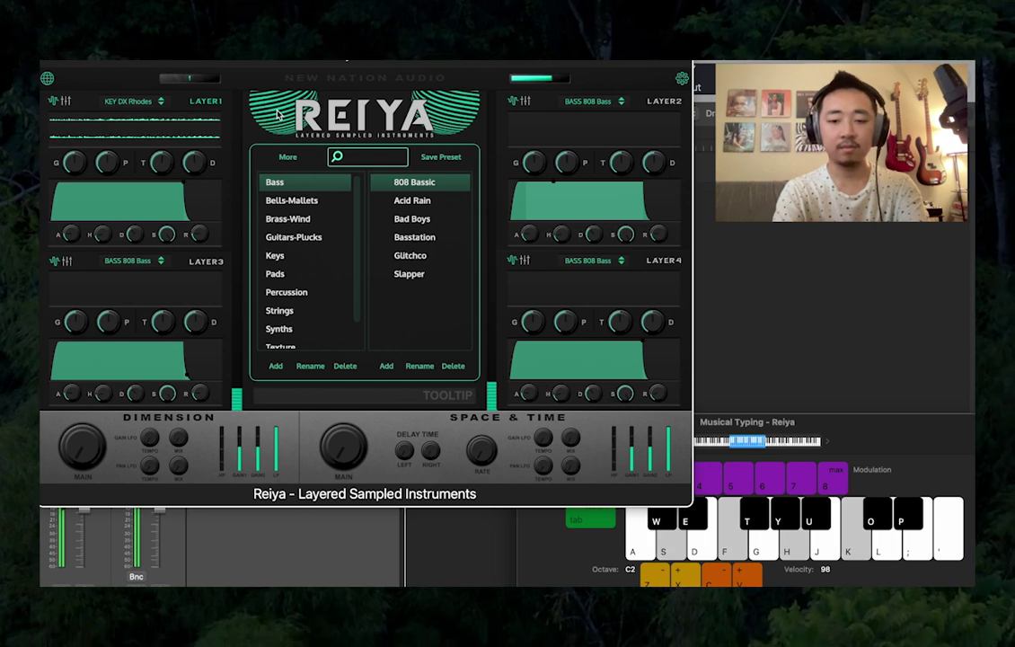
Change the Layer 1 sample to MAL Kalimba 1 and audition it with a few notes
click(128, 100)
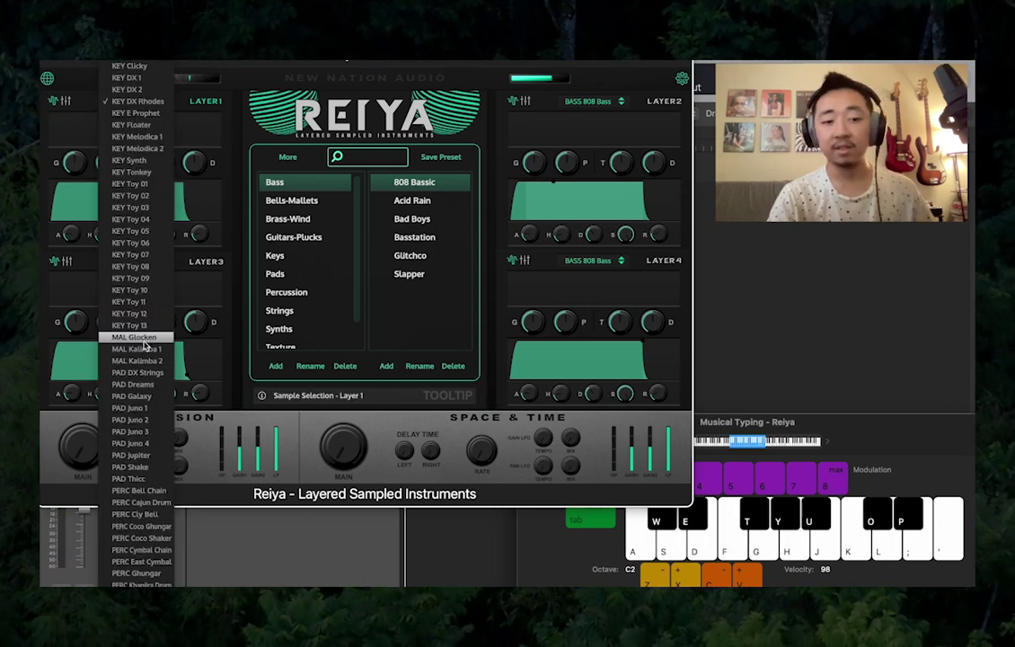
click(141, 350)
key(k)
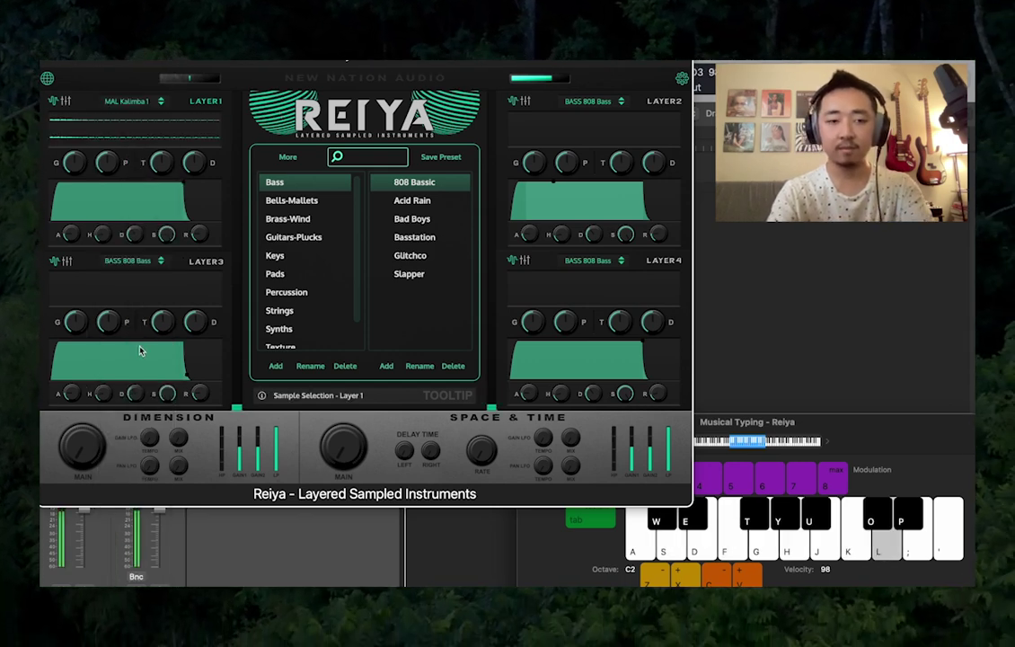
Browse the synth and texture samples for Layer 1 and set the layer to SYN Sine Clean
click(130, 260)
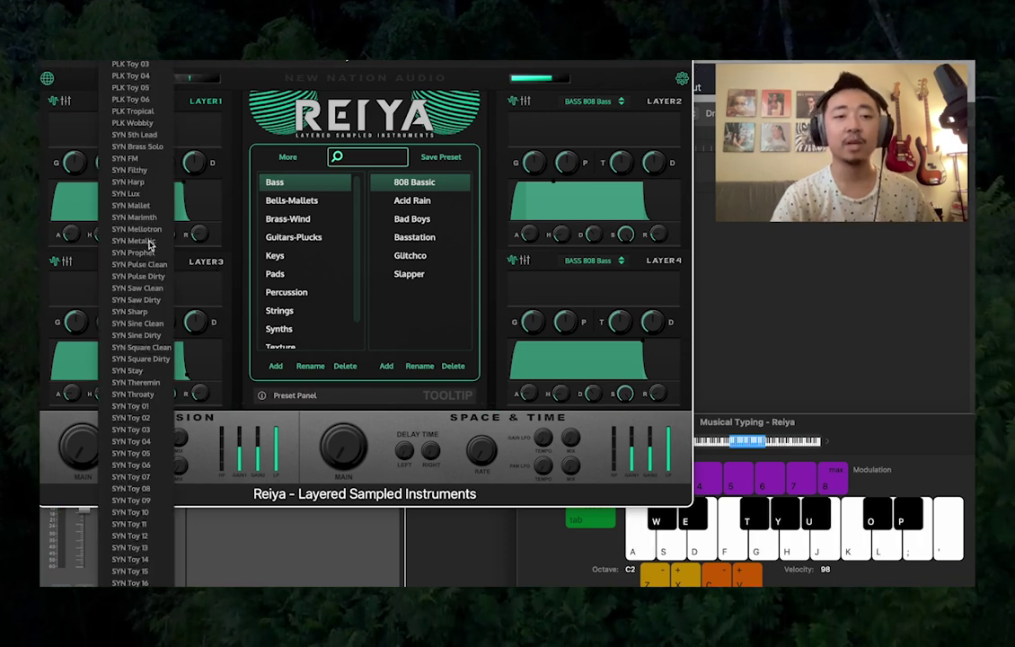
scroll(157, 332, down, 3)
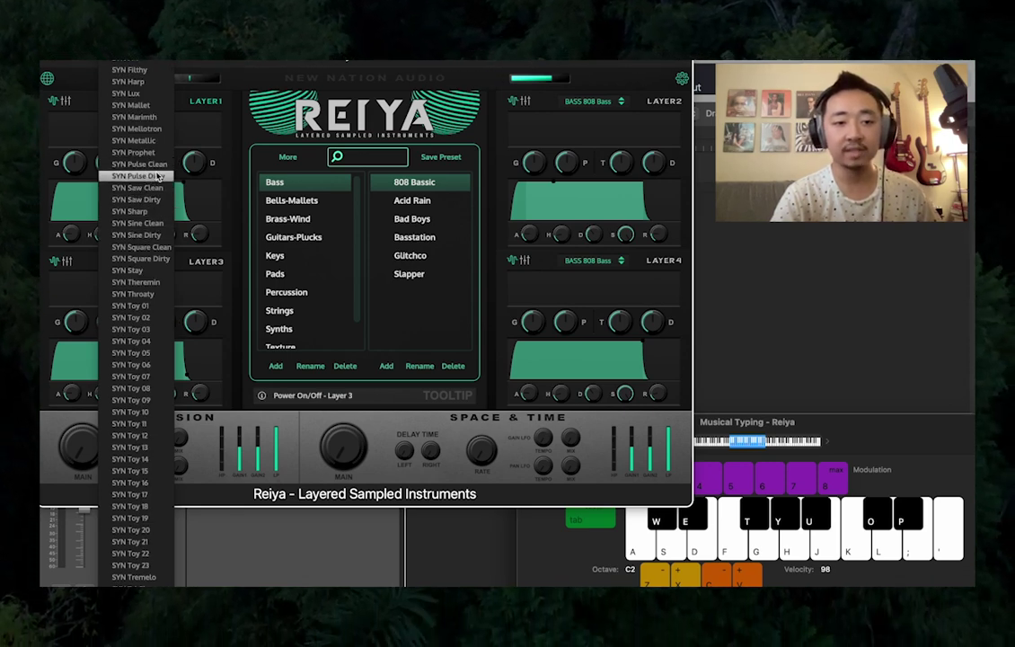
scroll(147, 256, down, 4)
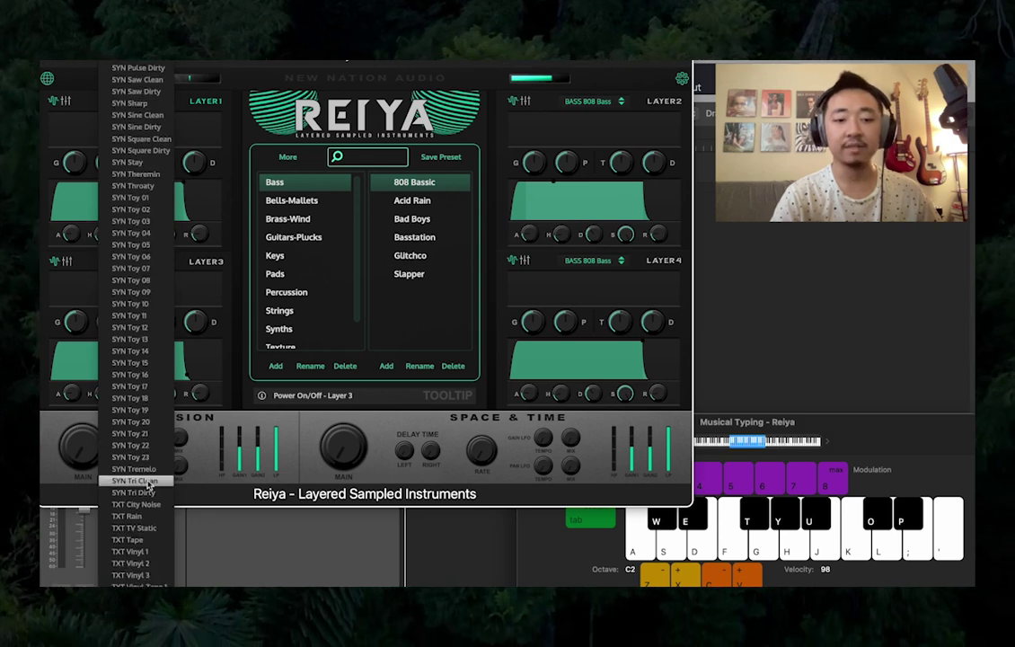
scroll(151, 489, up, 1)
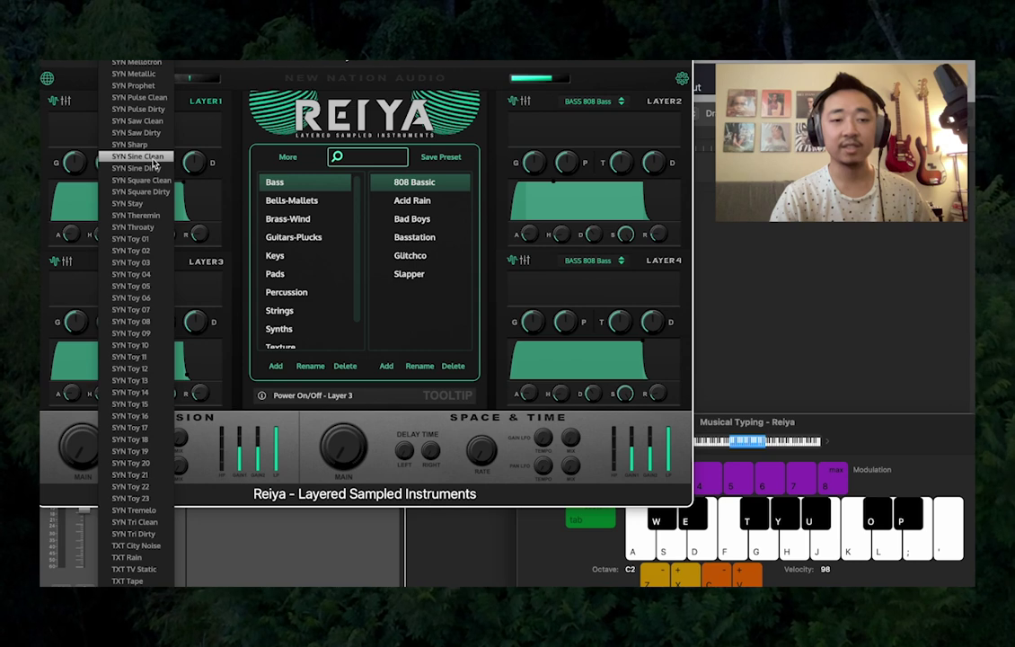
click(155, 157)
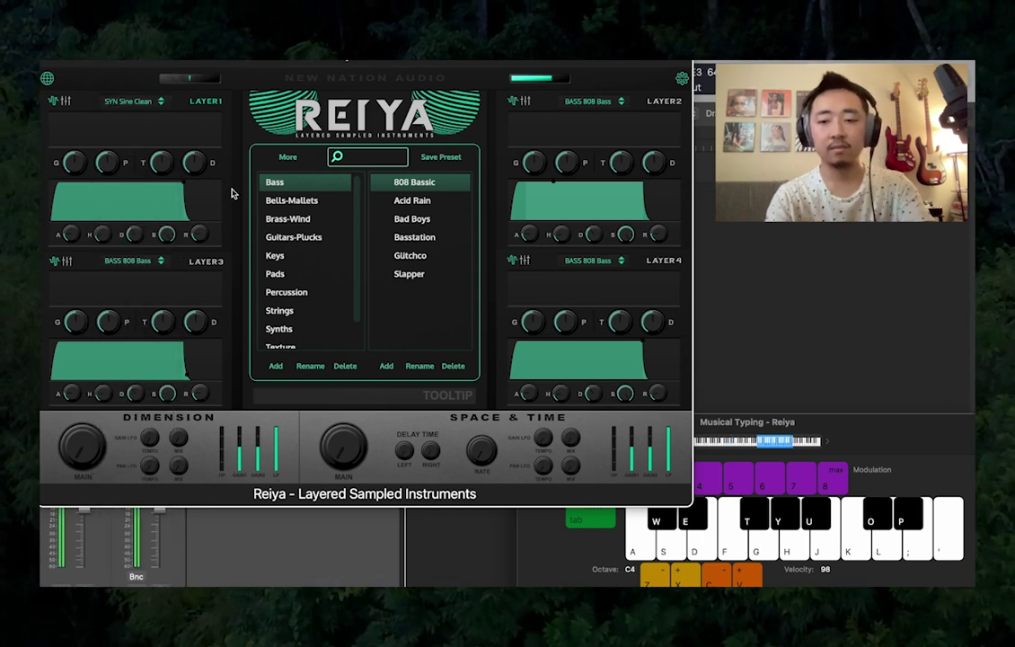
Play a series of chords and melody notes at octave C4 to audition the SYN Sine Clean sample
key(k)
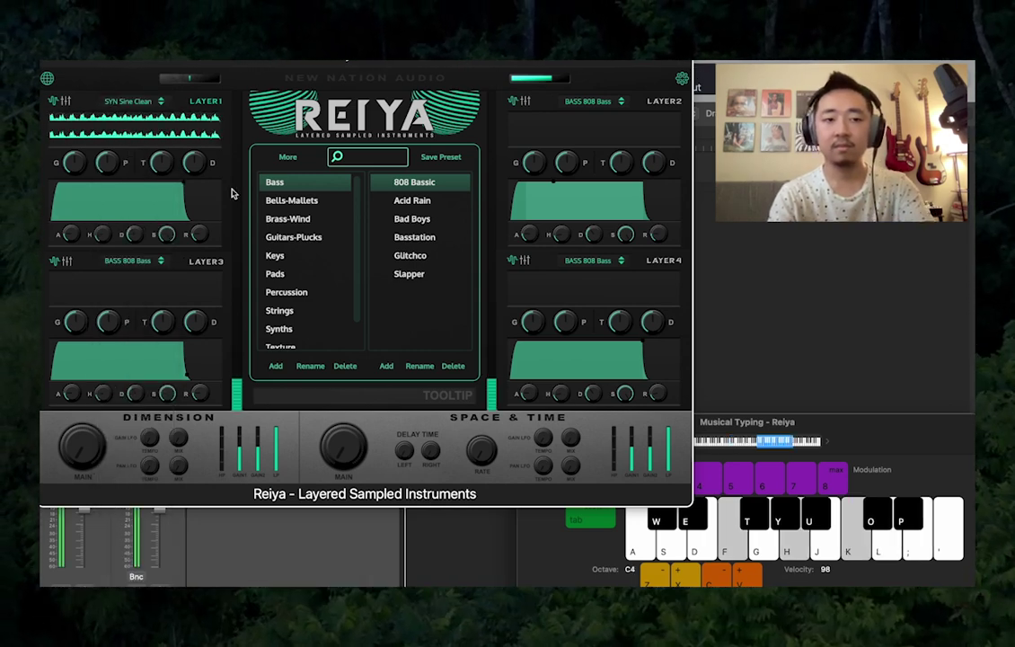
key(l)
key(a)
key(g)
key(j)
key(semicolon)
key(l)
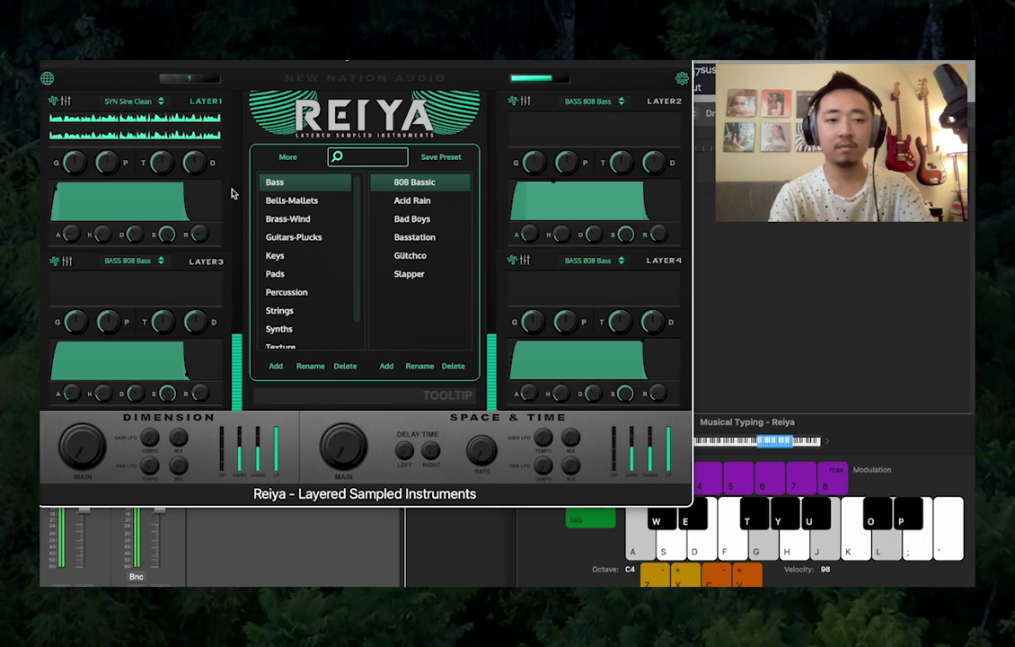
key(k)
key(j)
key(k)
key(l)
key(f)
key(h)
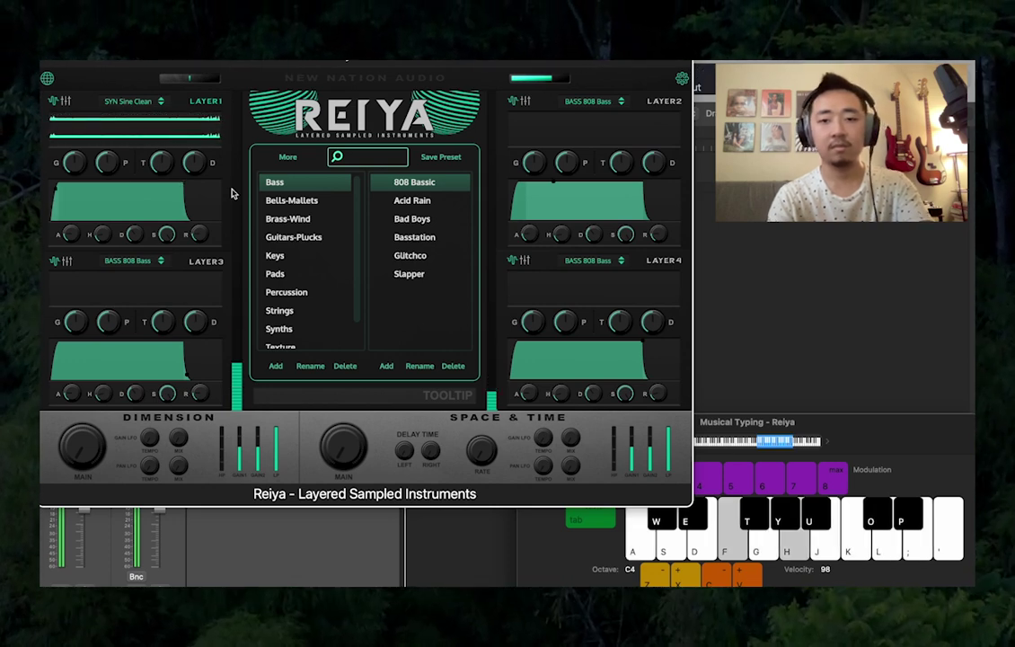
key(semicolon)
key(f)
key(h)
key(k)
key(l)
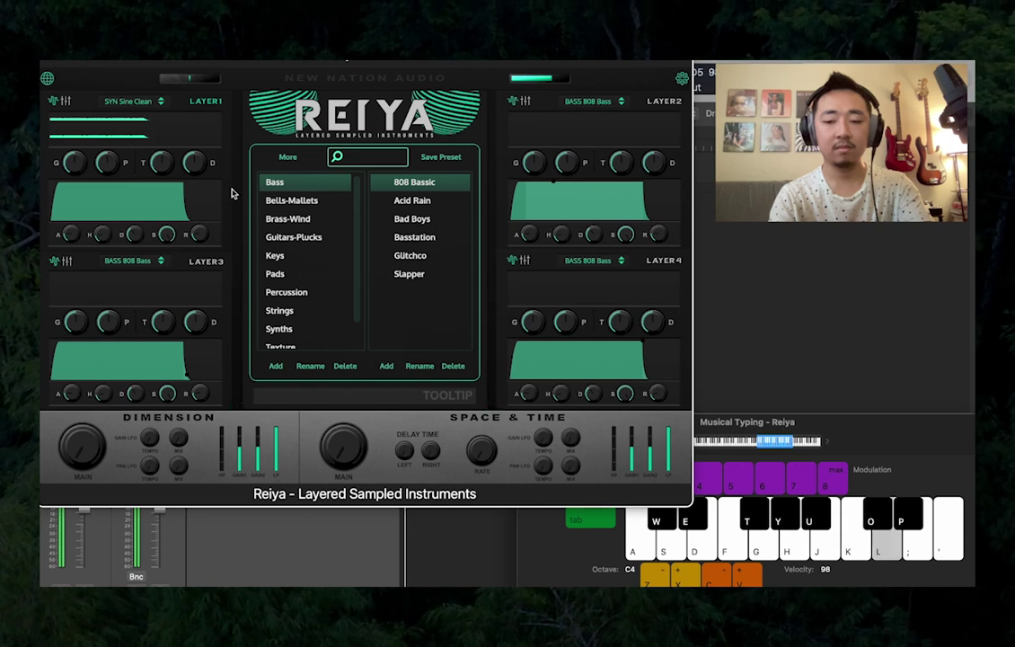
key(a)
key(g)
key(j)
key(semicolon)
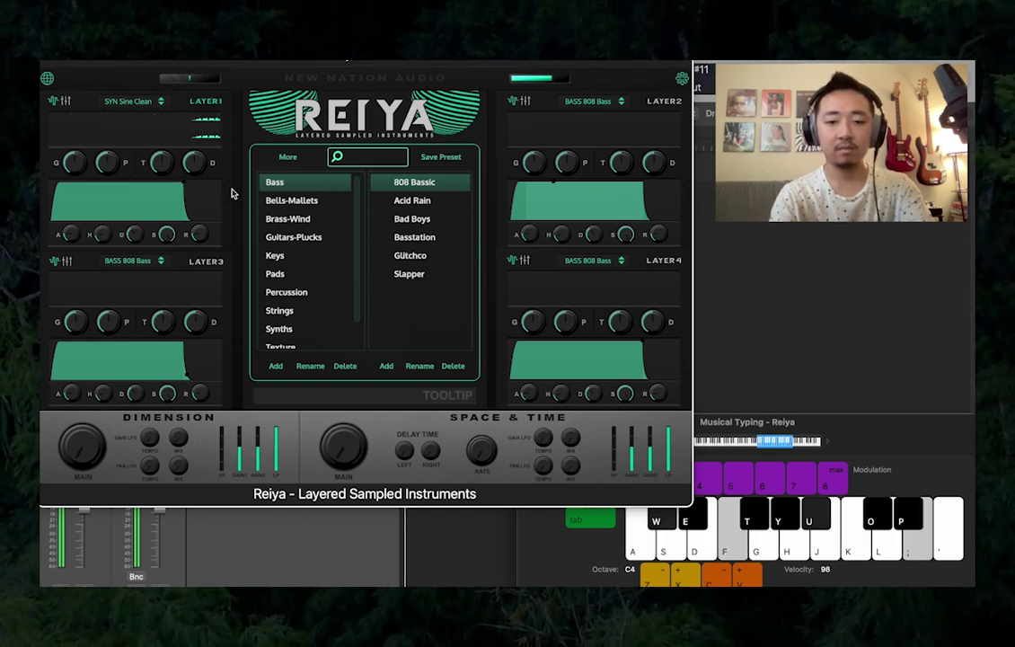
key(a)
key(j)
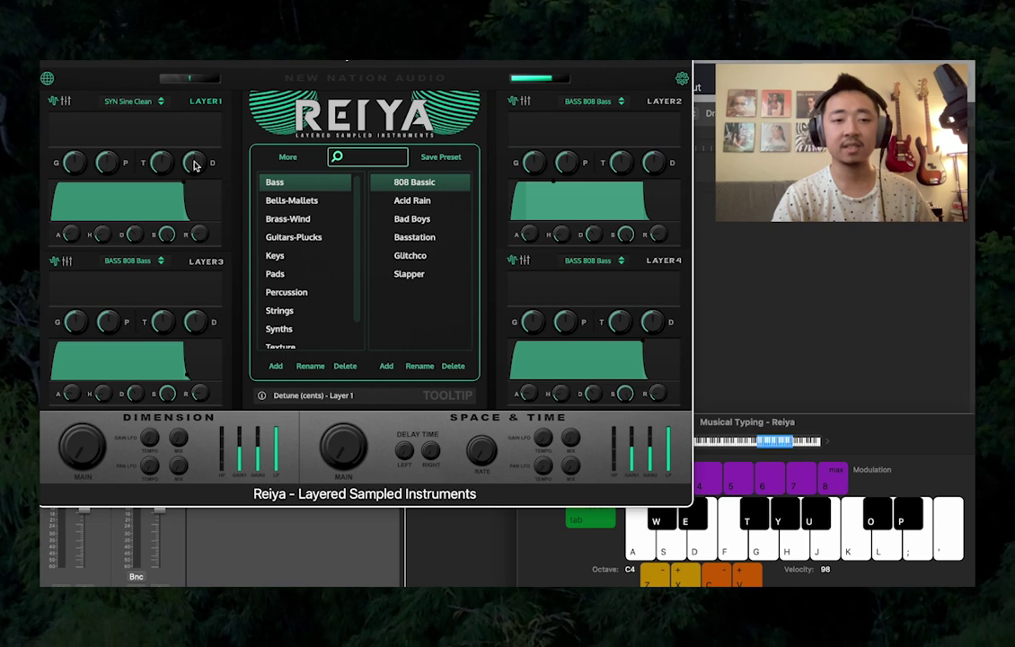
Adjust Layer 1's detune and attack slightly while auditioning single notes
key(f)
mouse_move(194, 164)
mouse_down()
mouse_move(196, 145)
mouse_move(193, 208)
mouse_move(194, 171)
mouse_up()
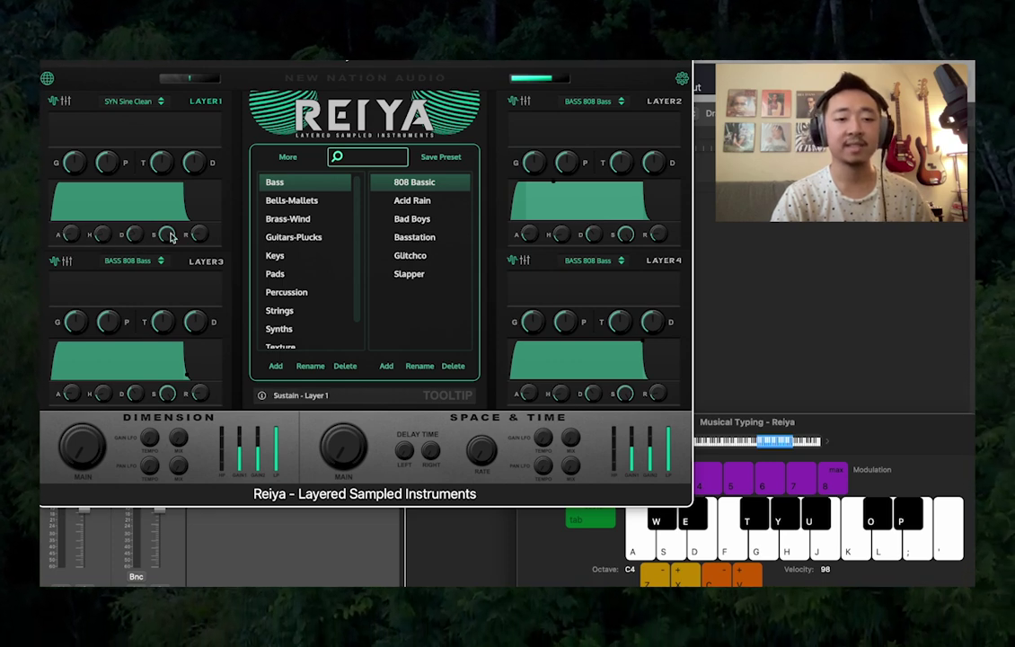
key(f)
mouse_move(71, 235)
mouse_down()
mouse_move(71, 244)
mouse_move(71, 232)
mouse_up()
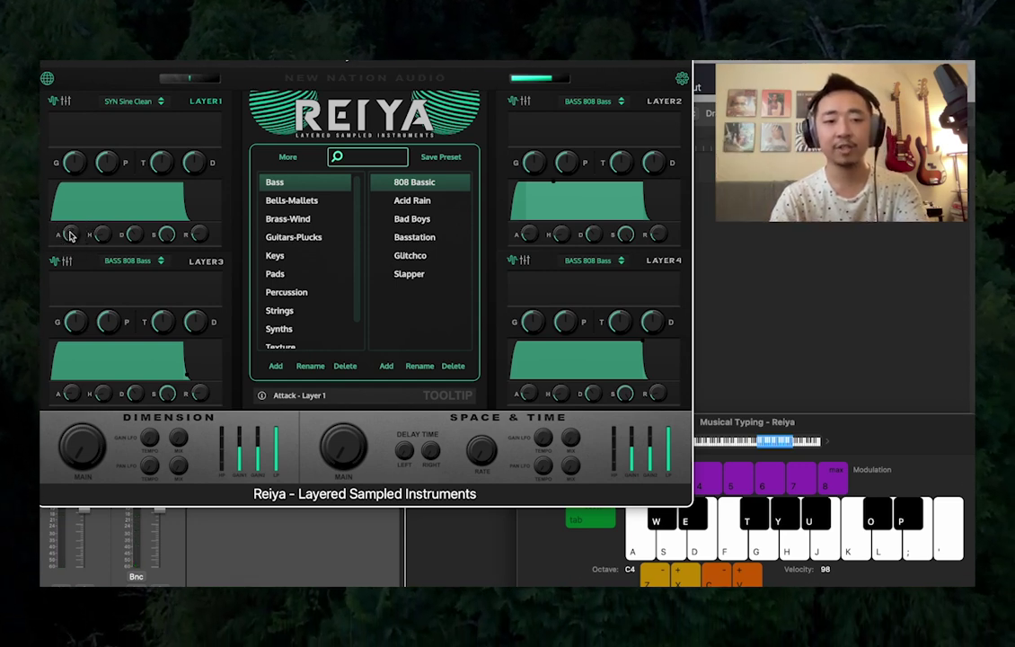
Set Layer 1's hold time to about 918 ms and audition it with a note
key(f)
drag(104, 238, 107, 220)
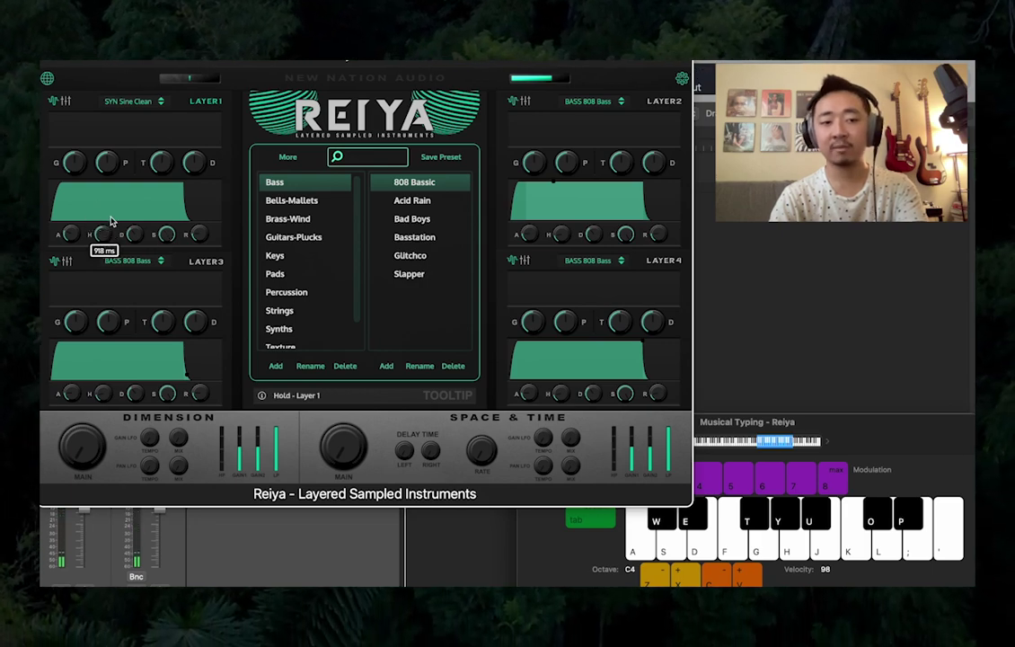
key(f)
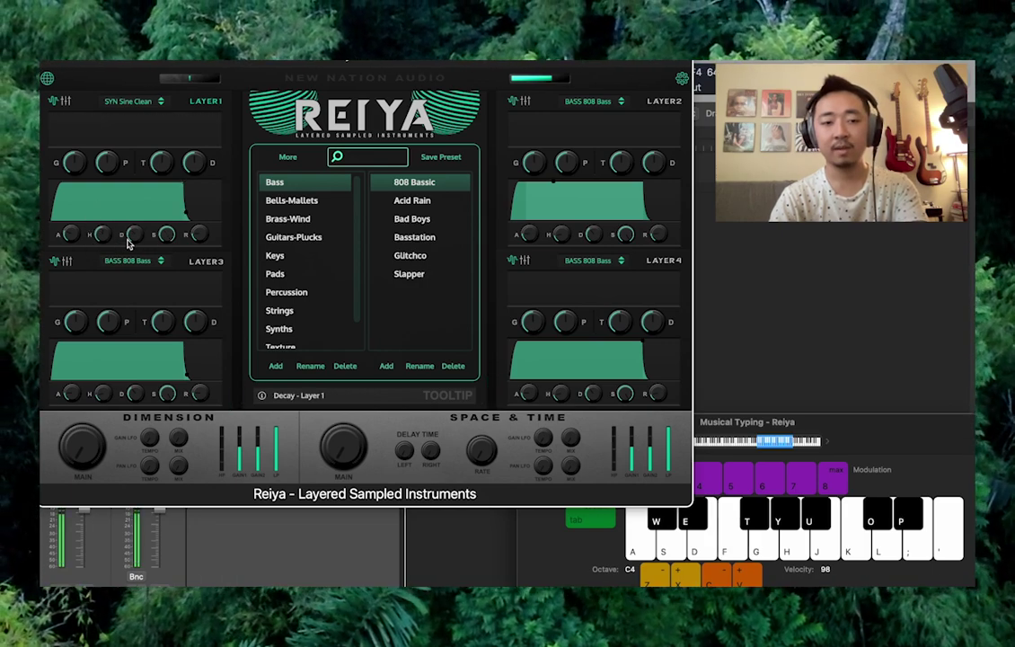
Lower Layer 1's sustain to its minimum and adjust the decay, auditioning the envelope with a note
drag(165, 232, 158, 319)
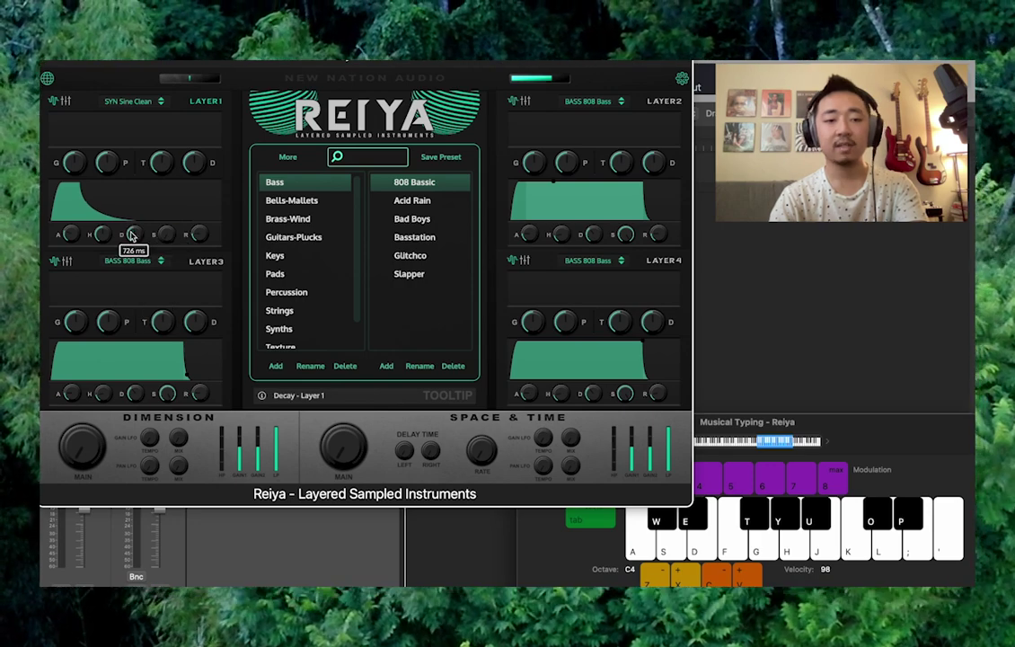
drag(132, 235, 101, 239)
key(f)
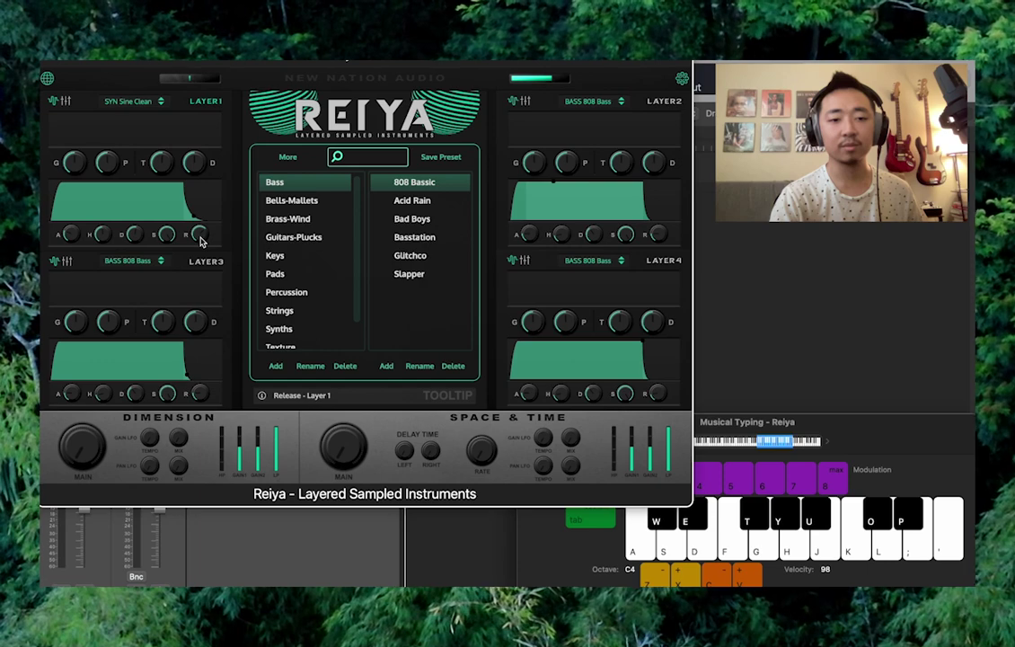
Lengthen Layer 1's release, audition it with notes, and shorten the release again
key(k)
drag(200, 235, 200, 218)
key(j)
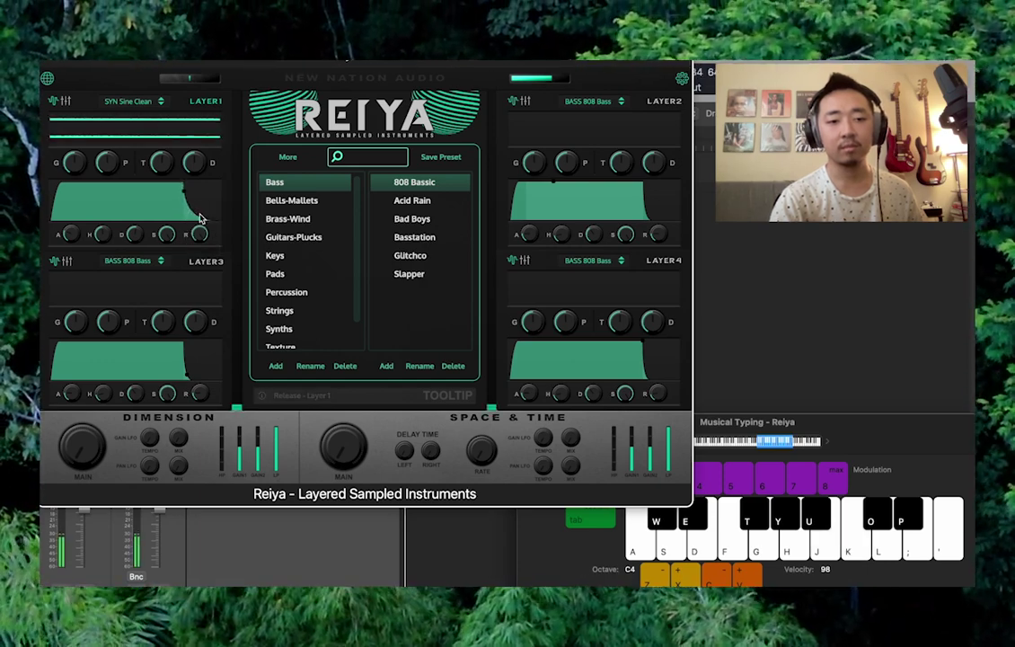
drag(199, 218, 194, 307)
Change the Layer 1 sample to SYN Saw Clean
click(135, 101)
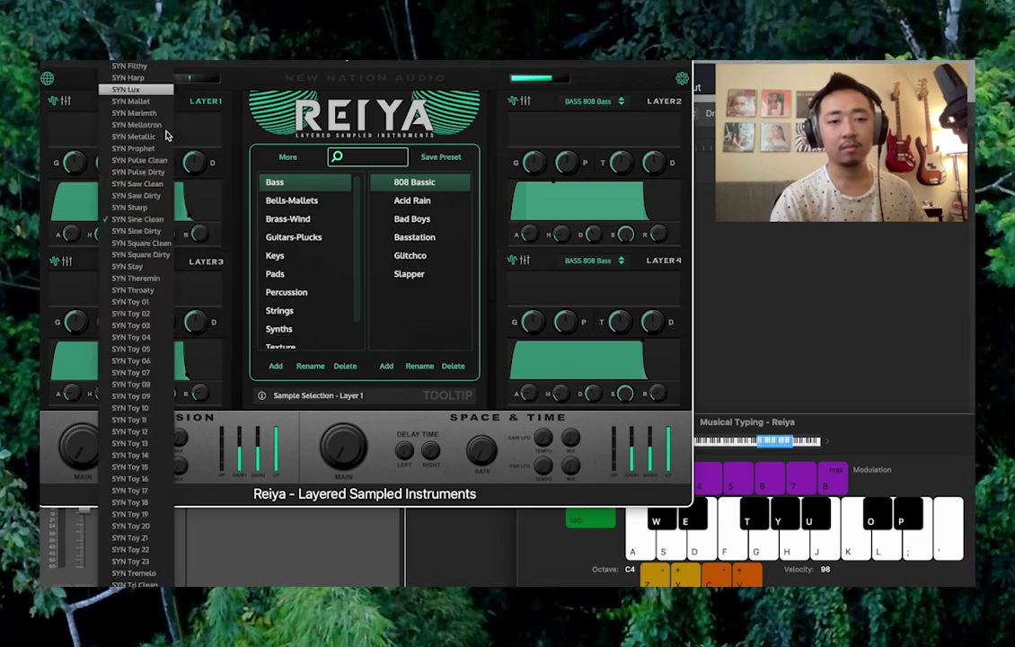
click(159, 185)
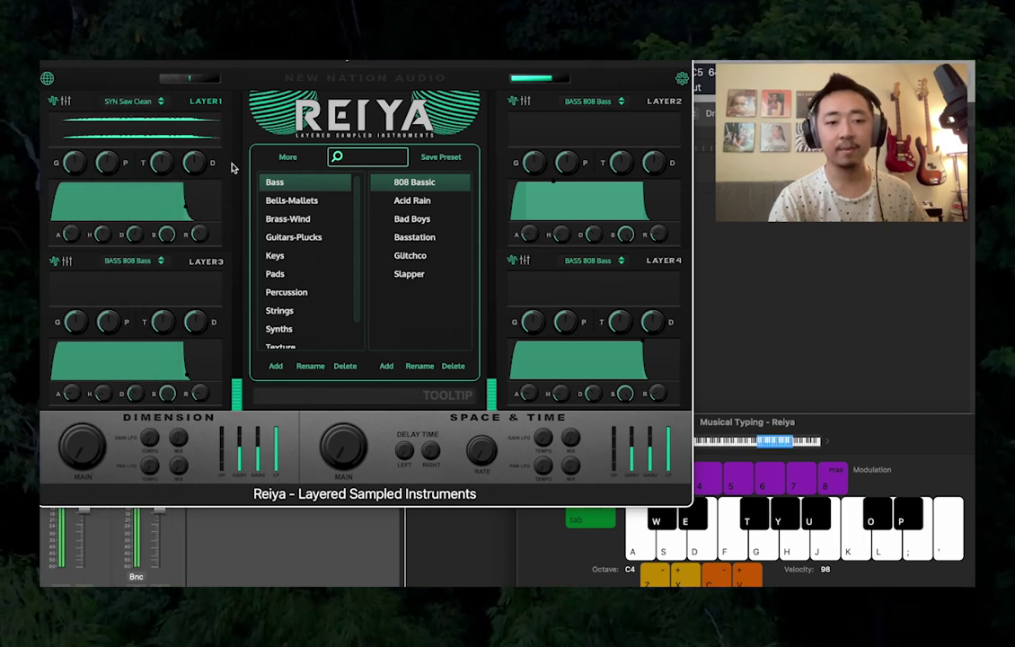
Add a peak band to Layer 1's equalizer with a cut of about -14.7 dB near 579 Hz, auditioning a note
click(66, 102)
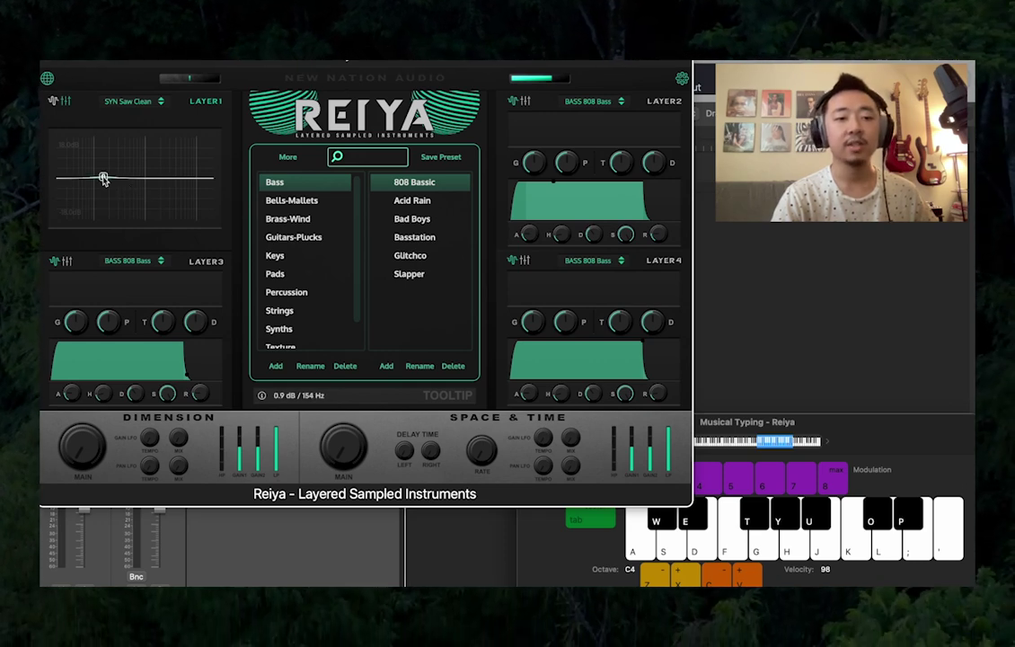
drag(103, 172, 125, 203)
key(f)
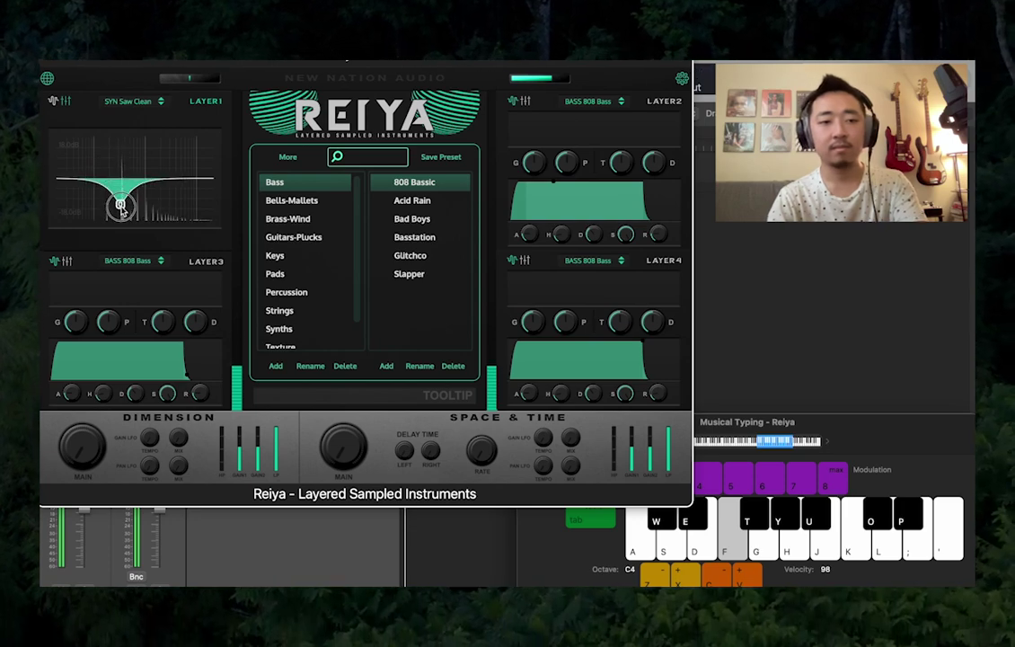
key(f)
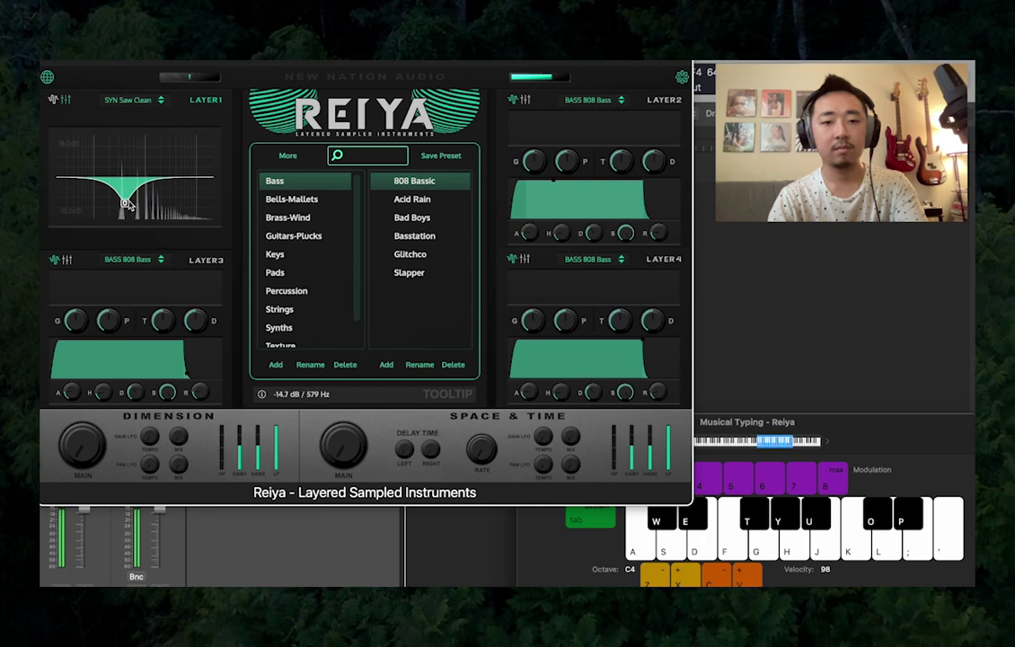
Change Layer 1's EQ band to a Low Pass filter and move its cutoff into the high frequencies
drag(125, 203, 125, 186)
right_click(125, 181)
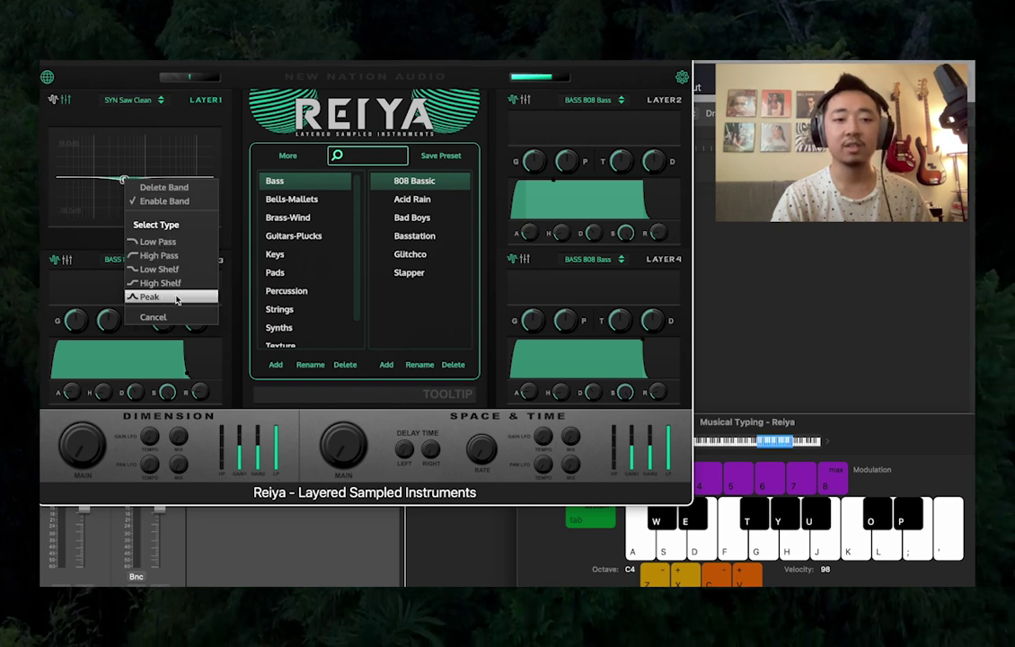
click(175, 242)
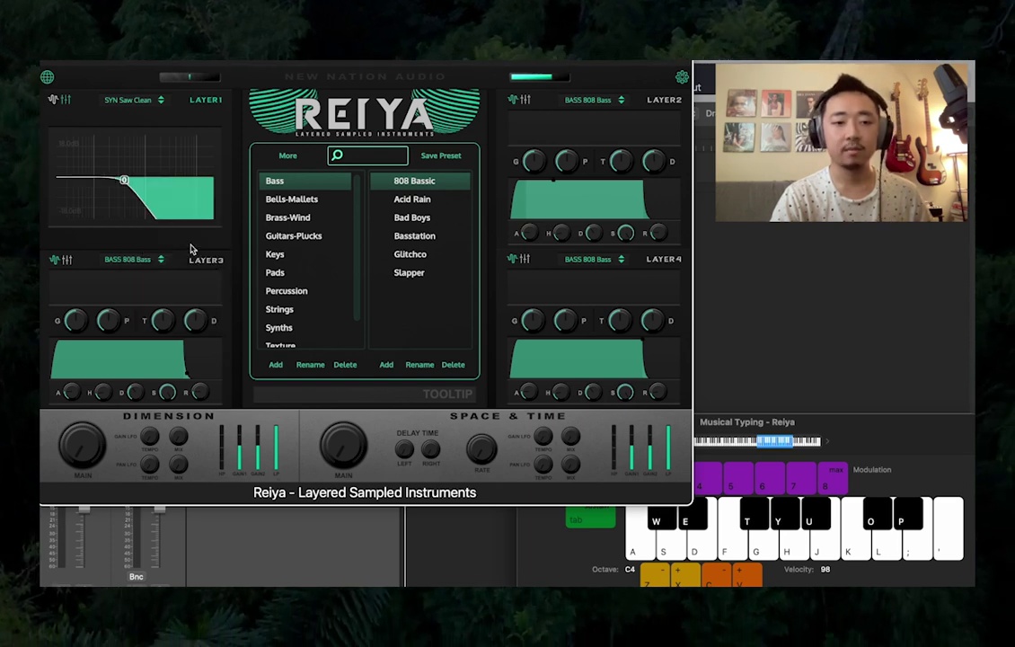
drag(124, 180, 180, 185)
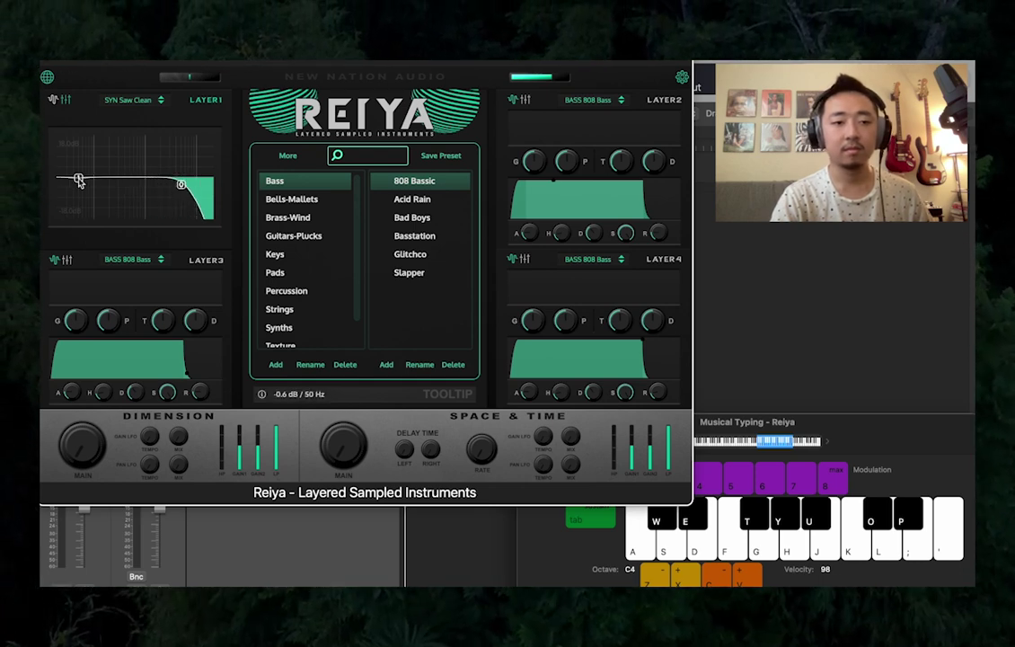
Make Layer 1's second EQ band a High Pass filter and raise its cutoff into the midrange
right_click(78, 181)
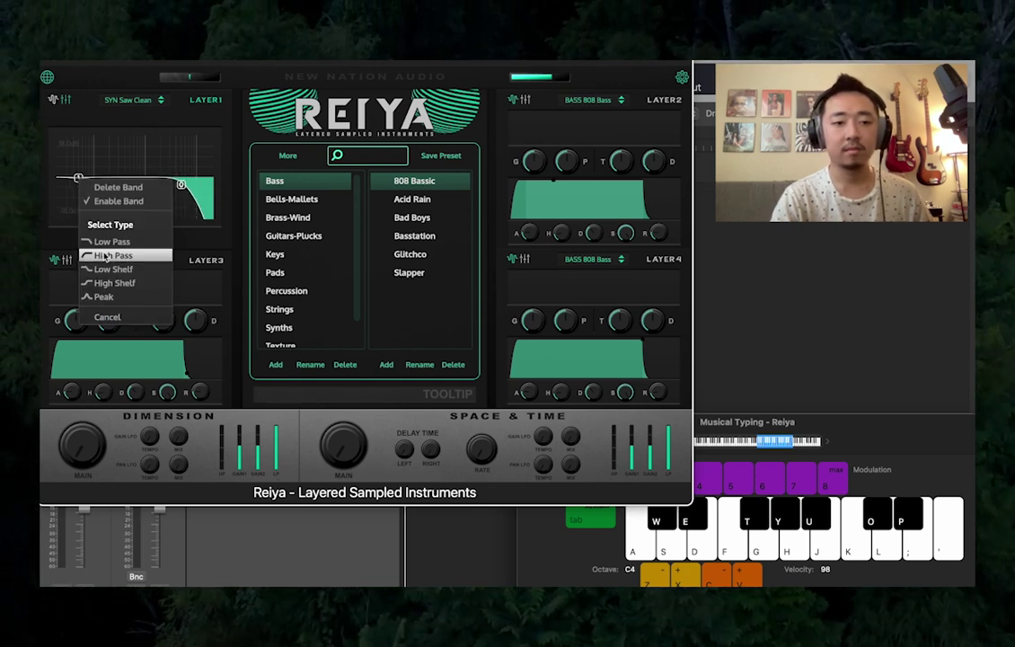
click(94, 228)
key(f)
drag(78, 179, 132, 184)
Play a few notes at octave C4 to audition Layer 1 through its high-pass and low-pass filters
key(a)
key(g)
key(f)
key(d)
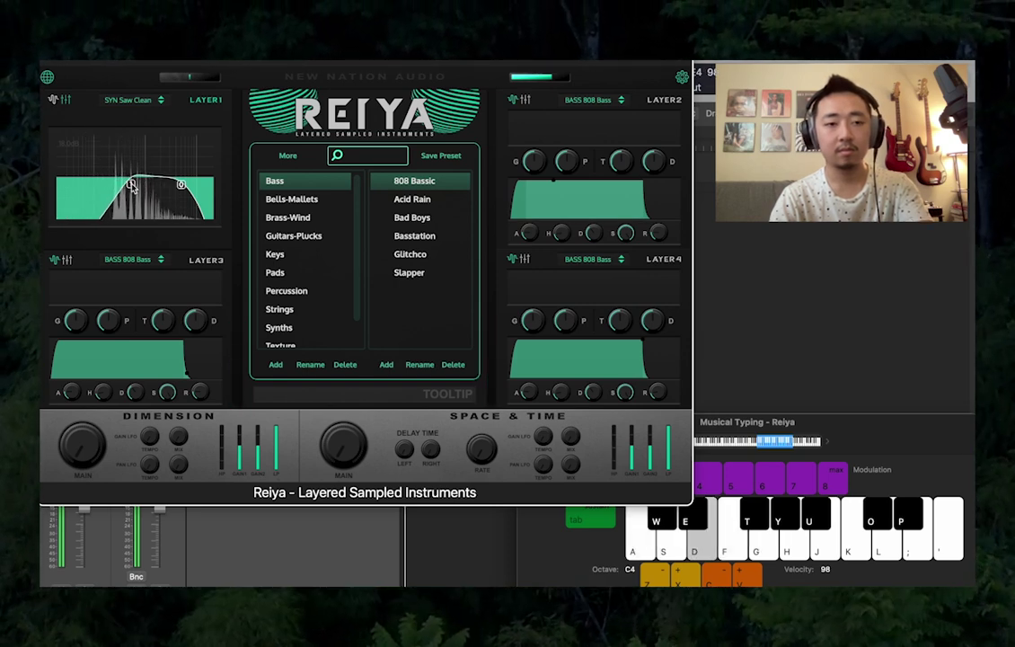
key(s)
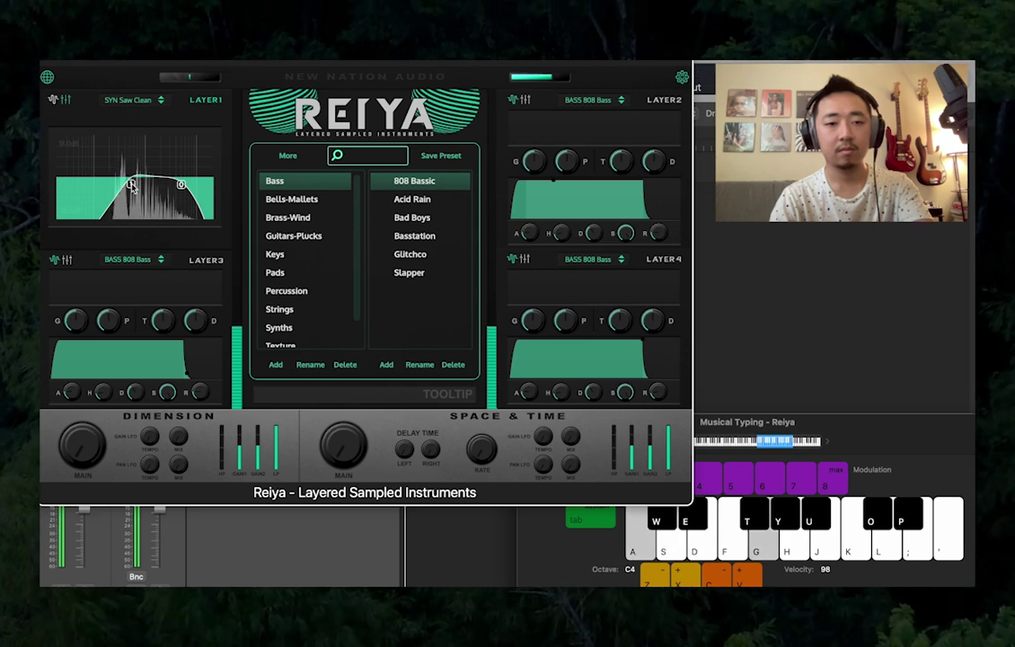
Change the Layer 3 sample to SYN Saw Clean
click(155, 260)
scroll(139, 483, down, 20)
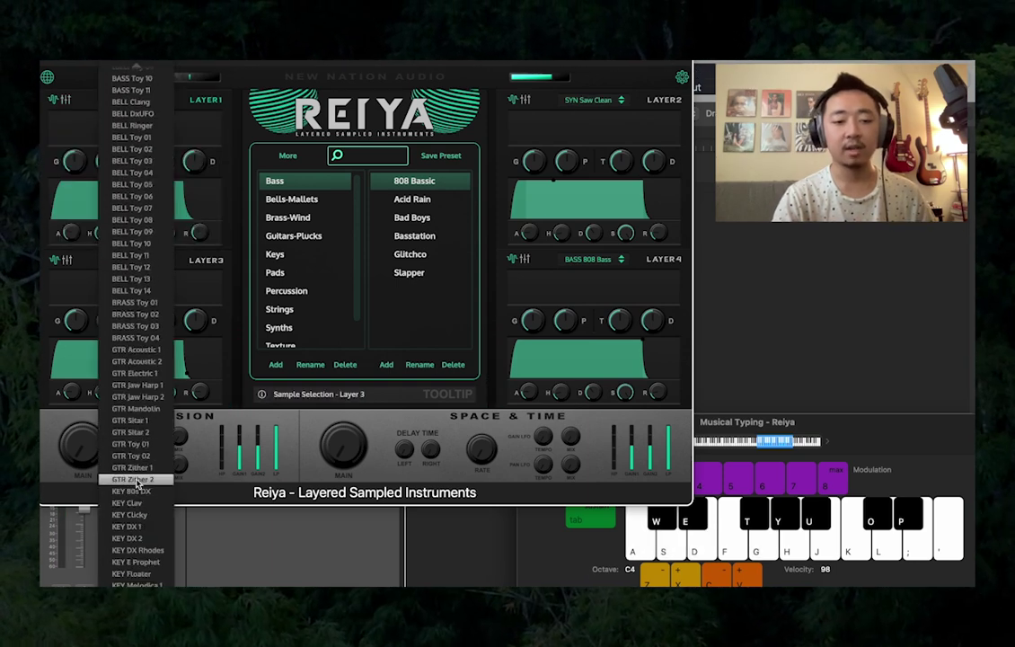
scroll(140, 482, down, 20)
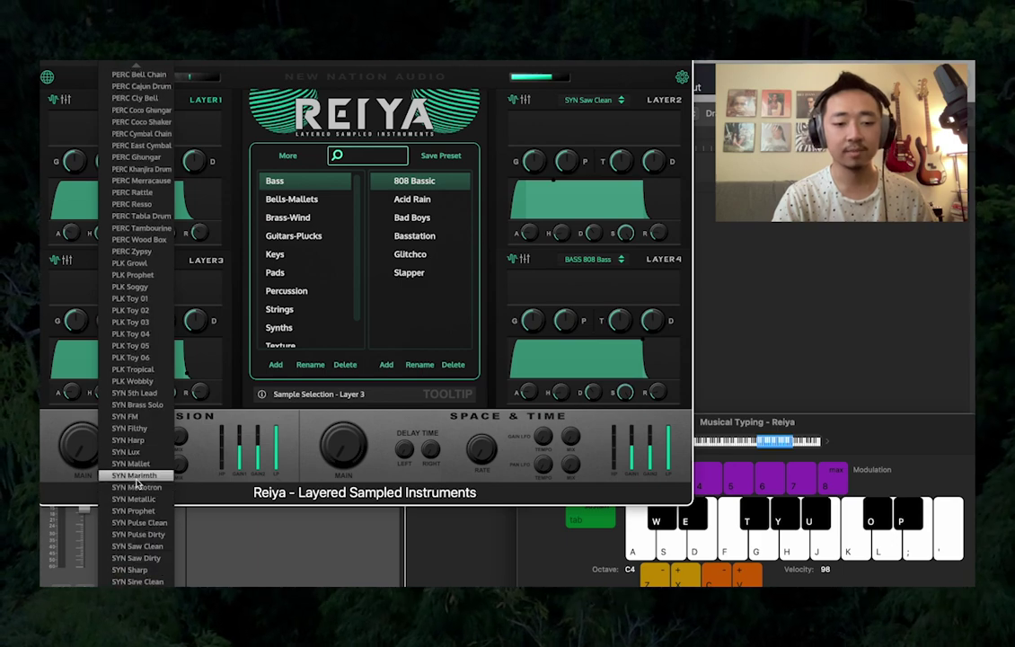
click(137, 541)
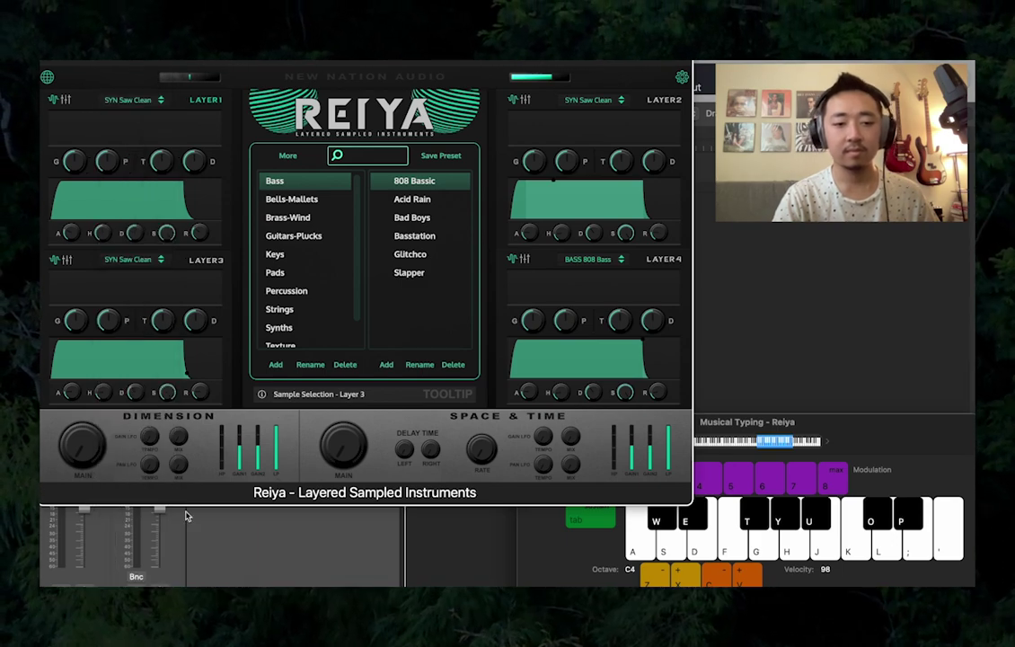
Change the Layer 4 sample to SYN Saw Dirty
click(588, 259)
scroll(604, 519, down, 20)
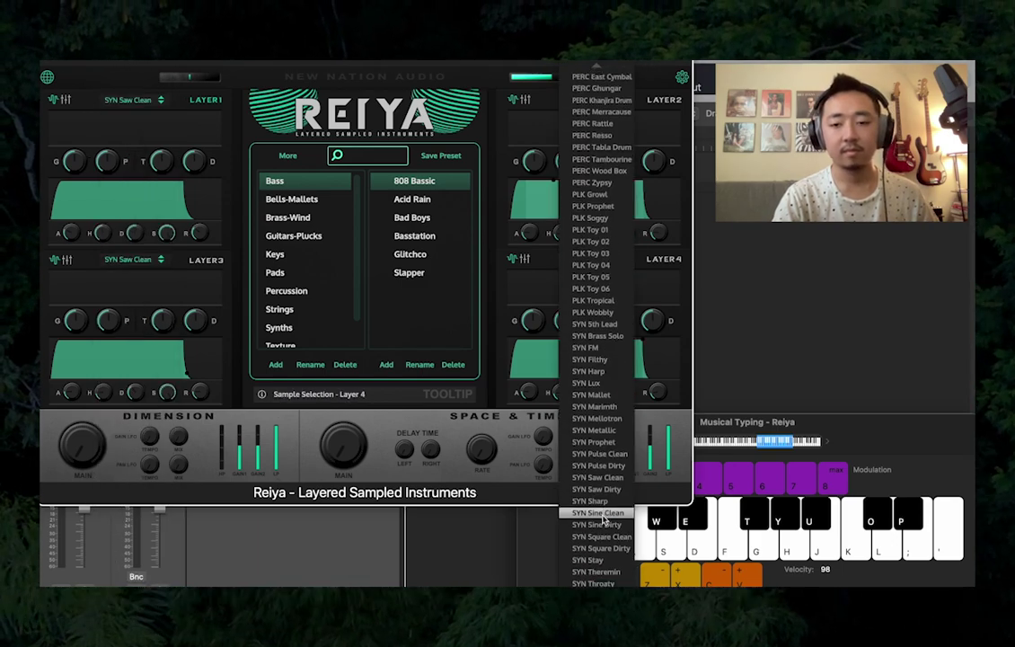
click(607, 487)
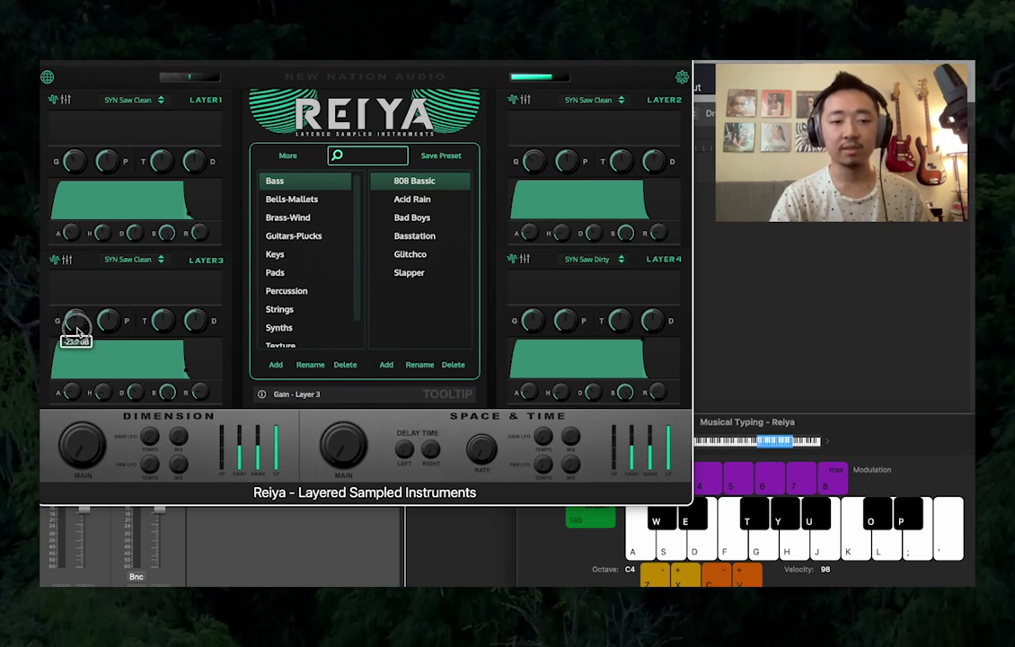
Play chords and melody notes at octave C4 to audition the four saw layers together
key(k)
key(semicolon)
key(h)
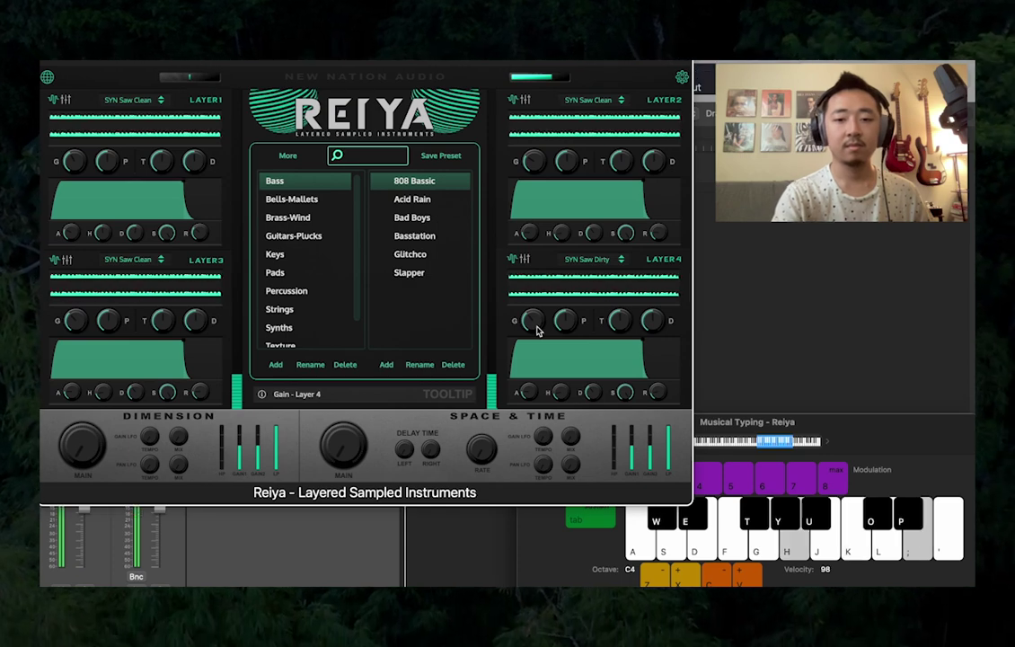
key(f)
key(semicolon)
key(k)
key(h)
key(k)
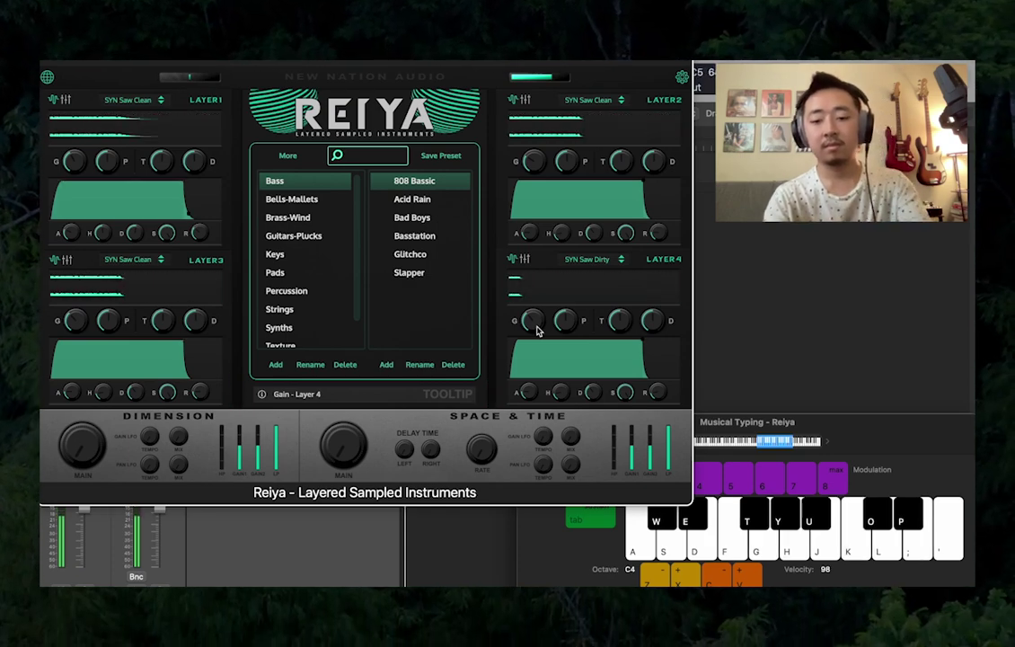
key(semicolon)
key(f)
key(h)
key(semicolon)
key(l)
key(k)
key(l)
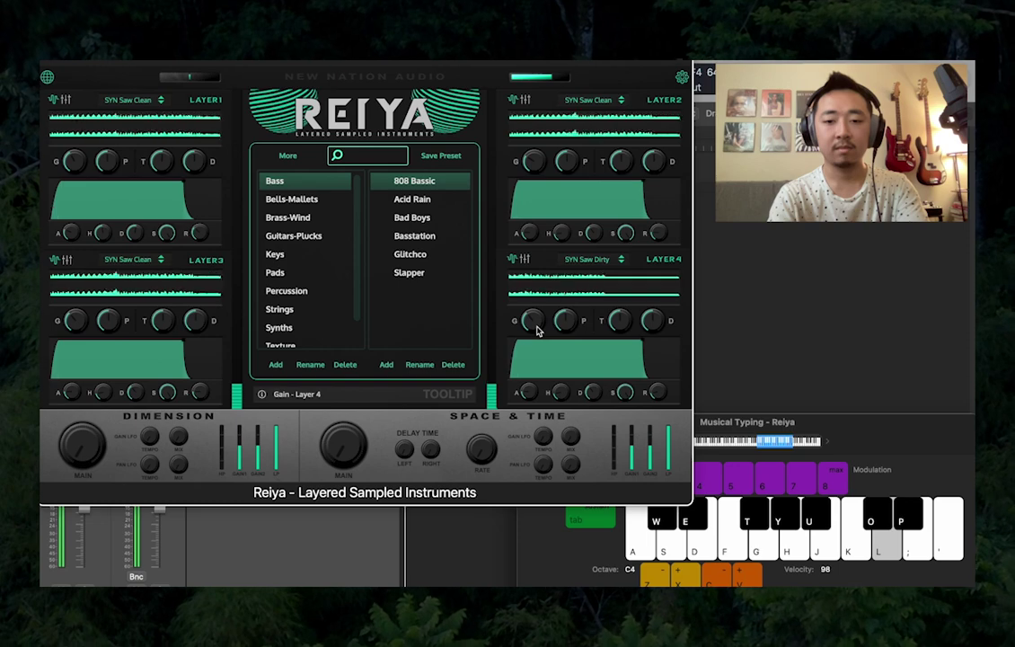
key(a)
key(d)
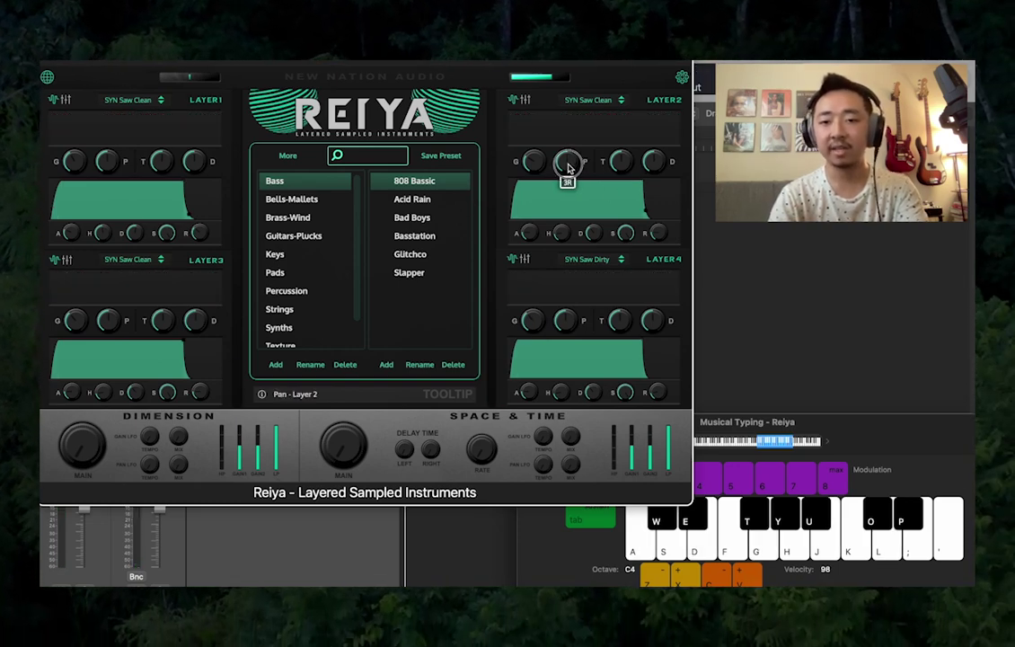
Pan Layer 3 fully left and Layer 4 to about 19R, and audition the spread with a note
drag(104, 313, 104, 379)
drag(566, 324, 566, 322)
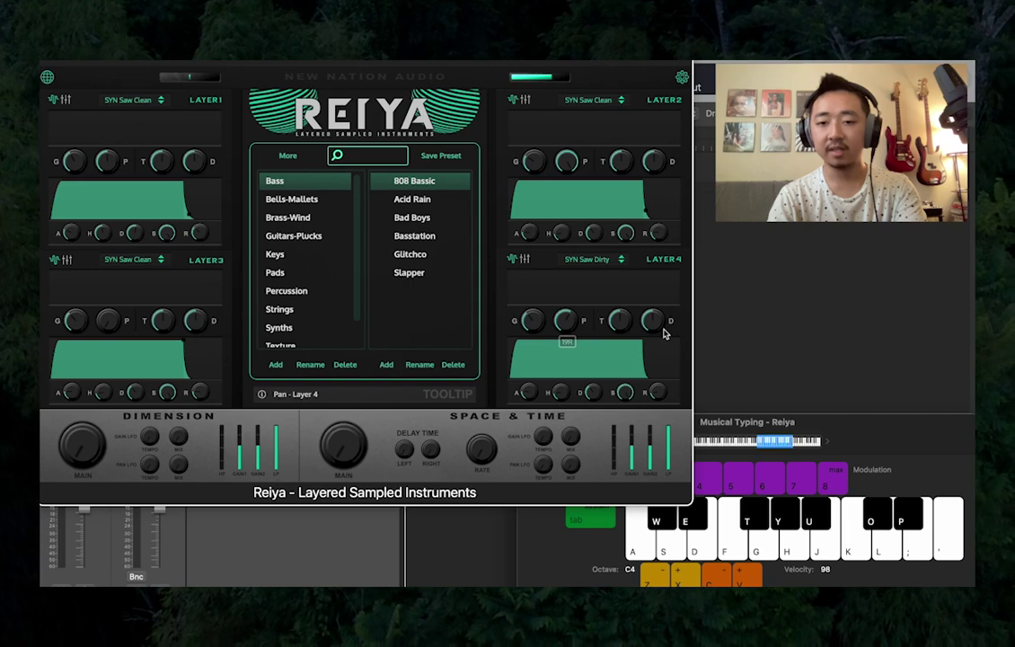
key(f)
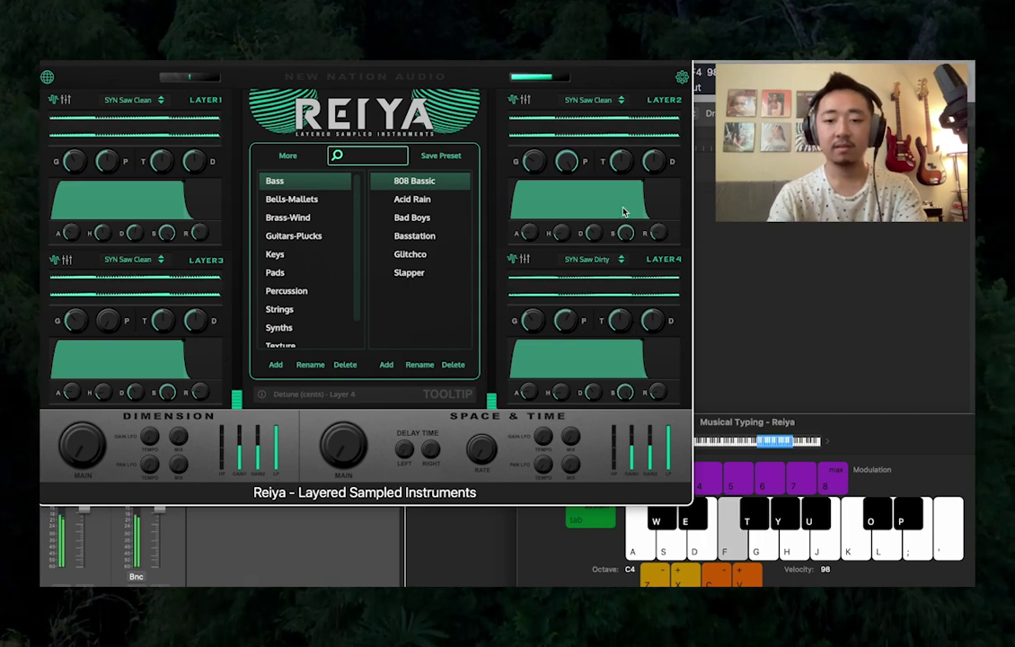
Play single notes at octave C4 to audition the panned saw layers
key(k)
key(f)
key(h)
key(k)
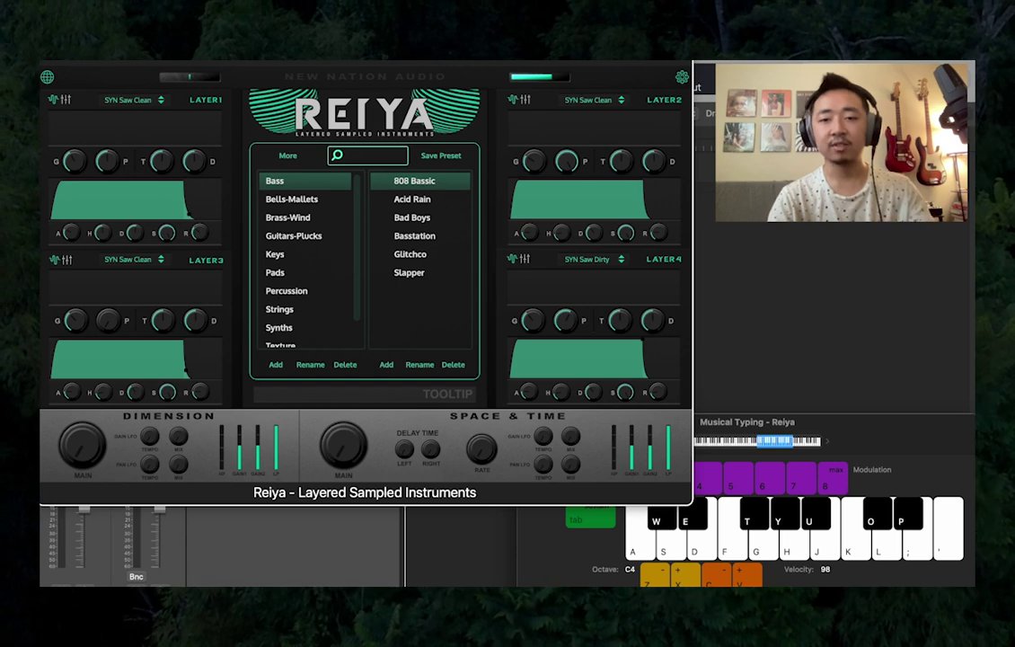
Adjust the detune slightly on Layer 2, Layer 3 and Layer 4 while sounding a sustained note
key(f)
drag(658, 157, 660, 146)
key(f)
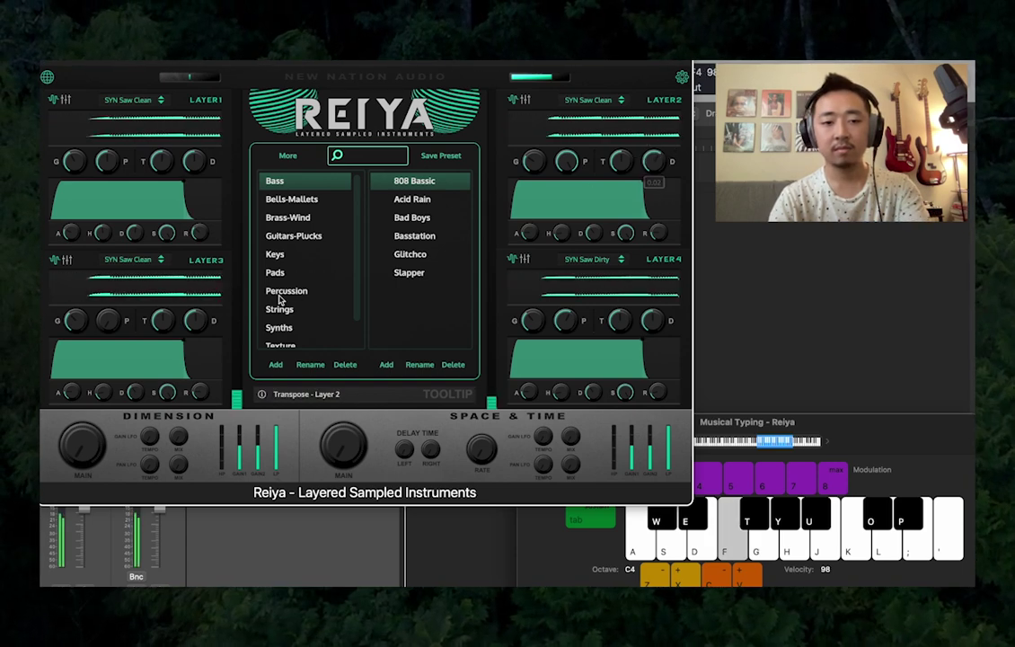
drag(187, 316, 187, 314)
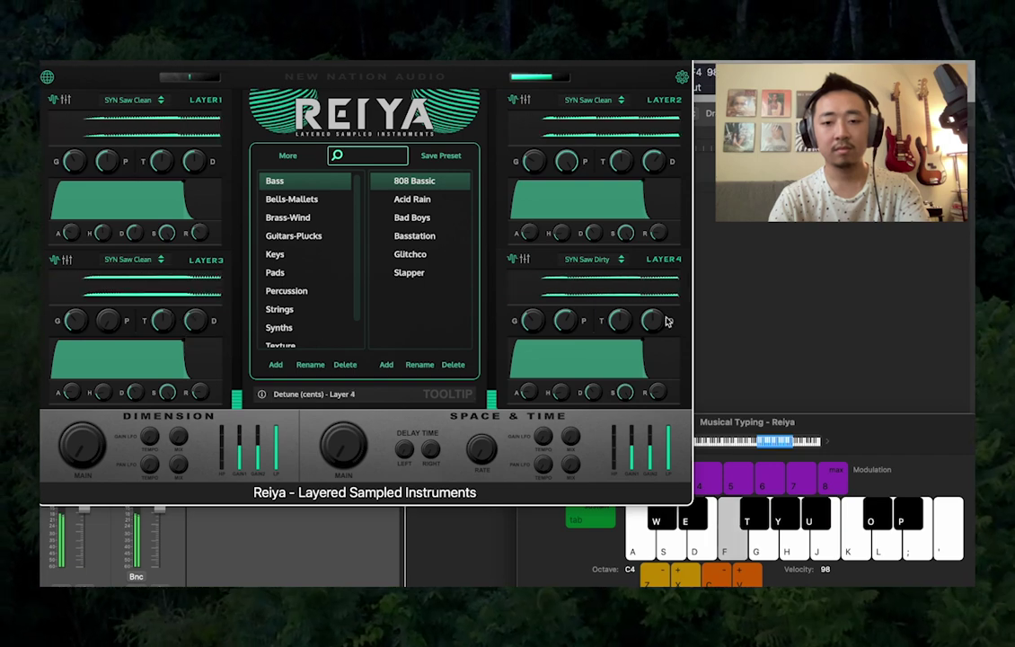
mouse_move(654, 324)
Play several chords at octave C4 to audition the detuned four-layer saw sound
key(f)
key(h)
key(k)
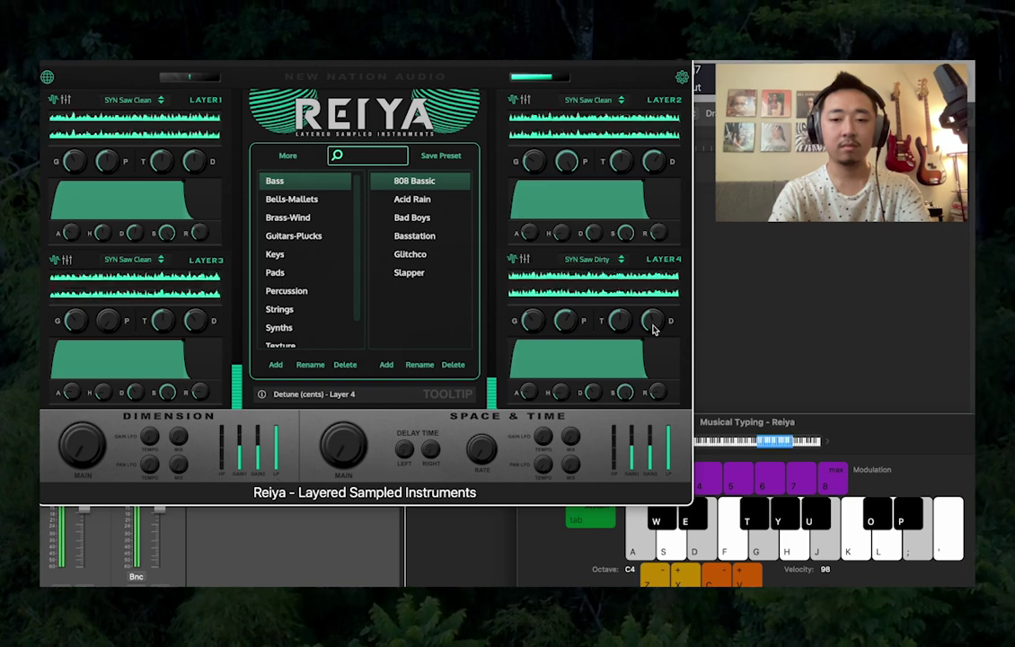
key(s)
key(f)
key(h)
key(k)
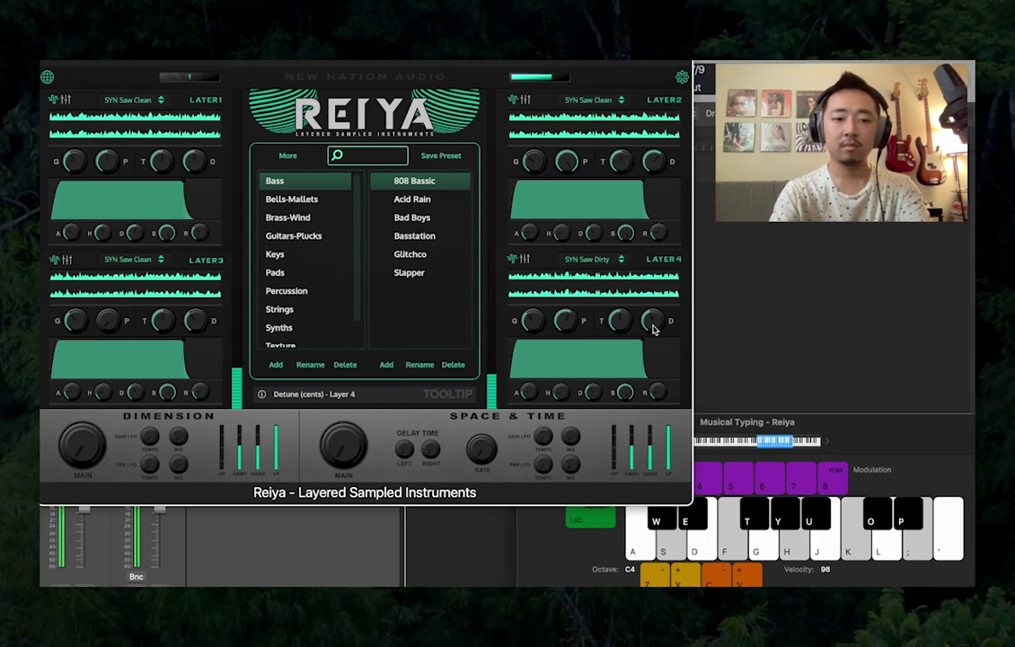
key(s)
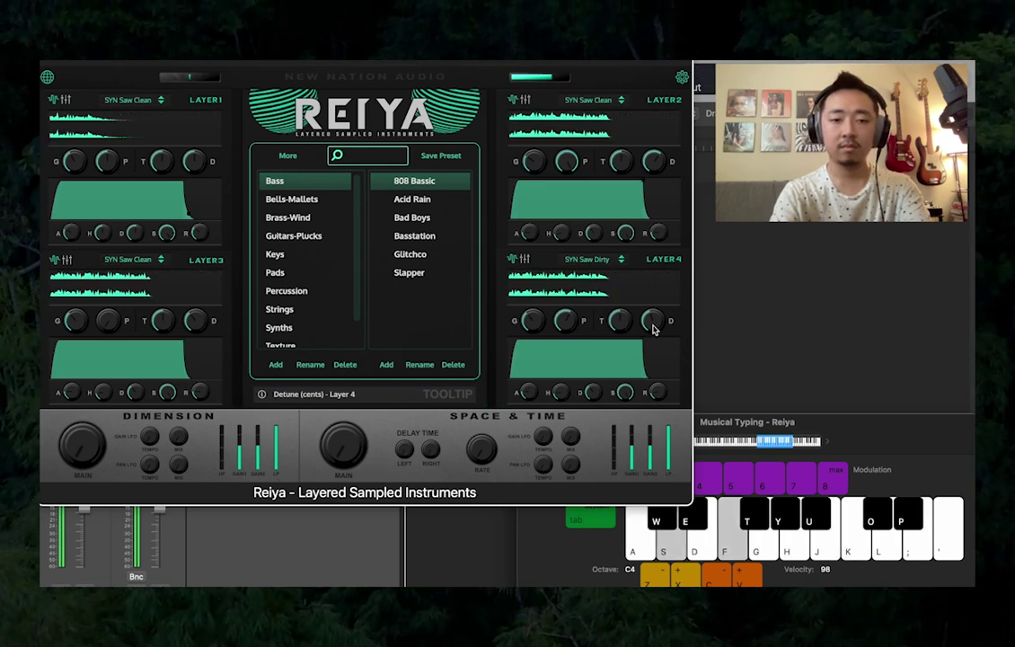
key(g)
key(j)
key(l)
key(f)
key(k)
key(semicolon)
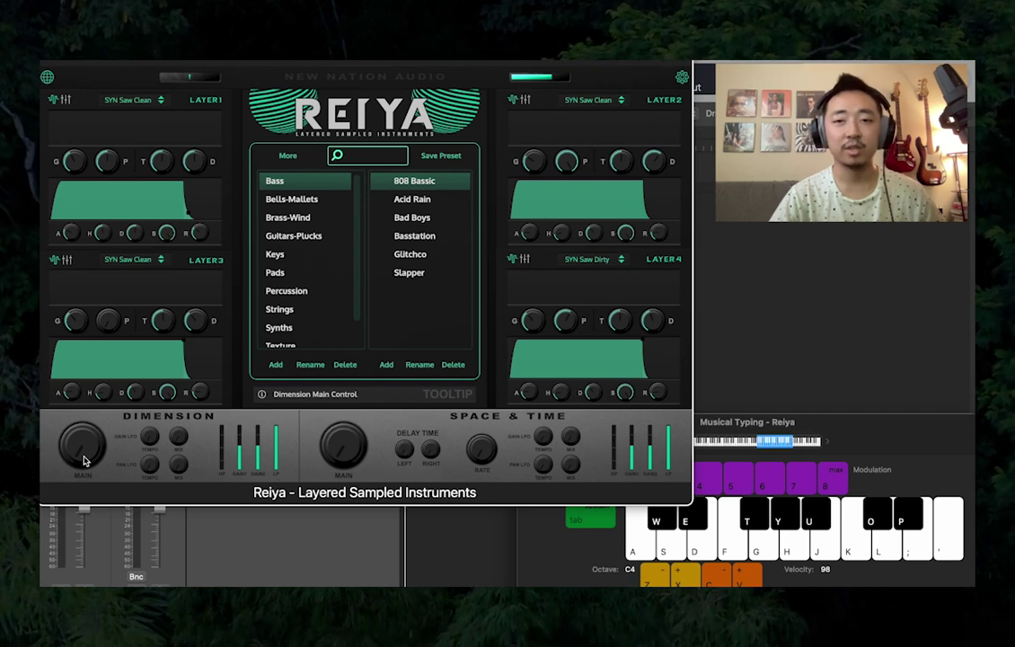
Raise the Dimension main control to about three quarters and lower the global gain while auditioning notes
drag(83, 460, 88, 432)
key(f)
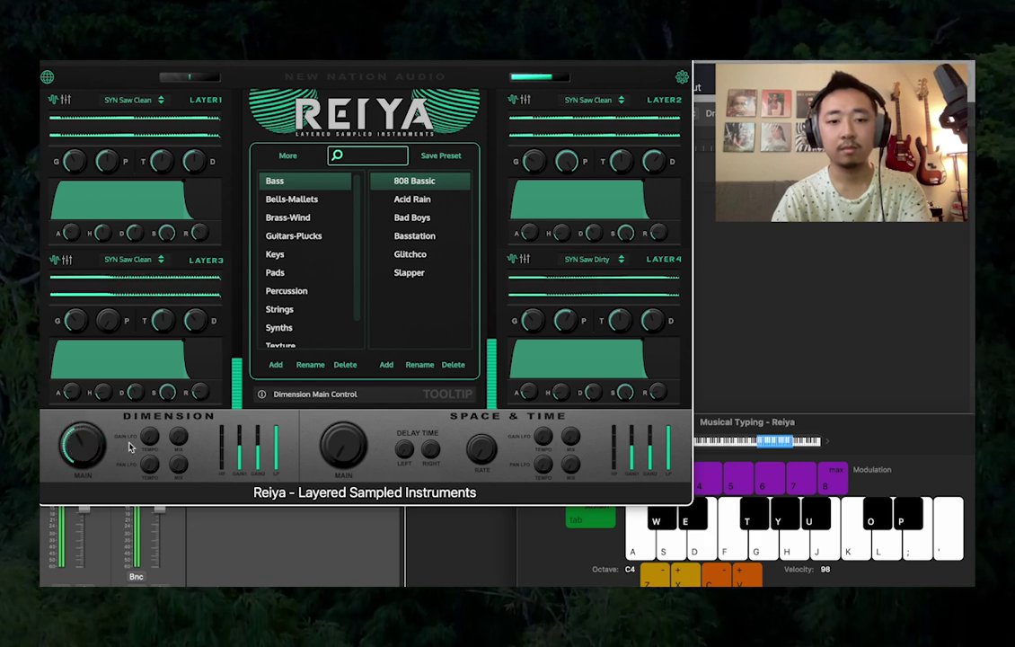
key(f)
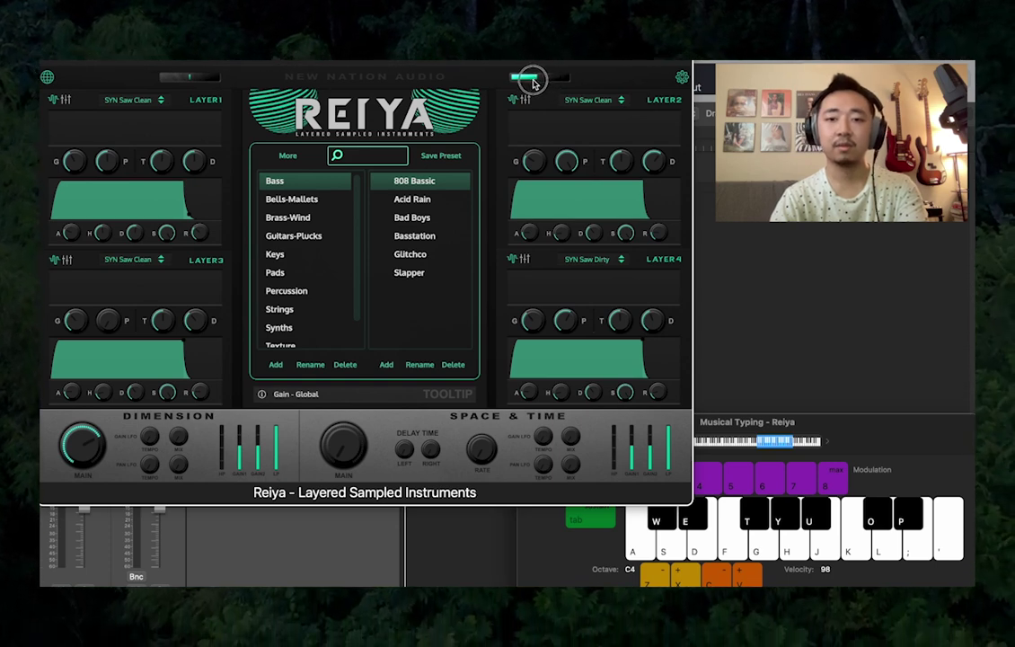
key(f)
drag(90, 443, 95, 426)
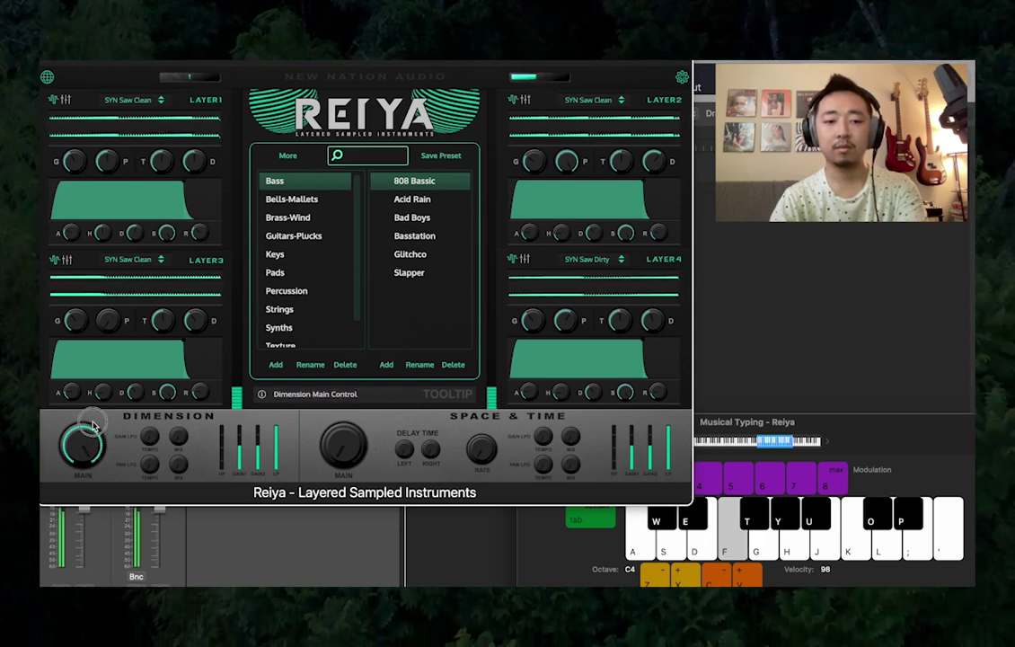
key(g)
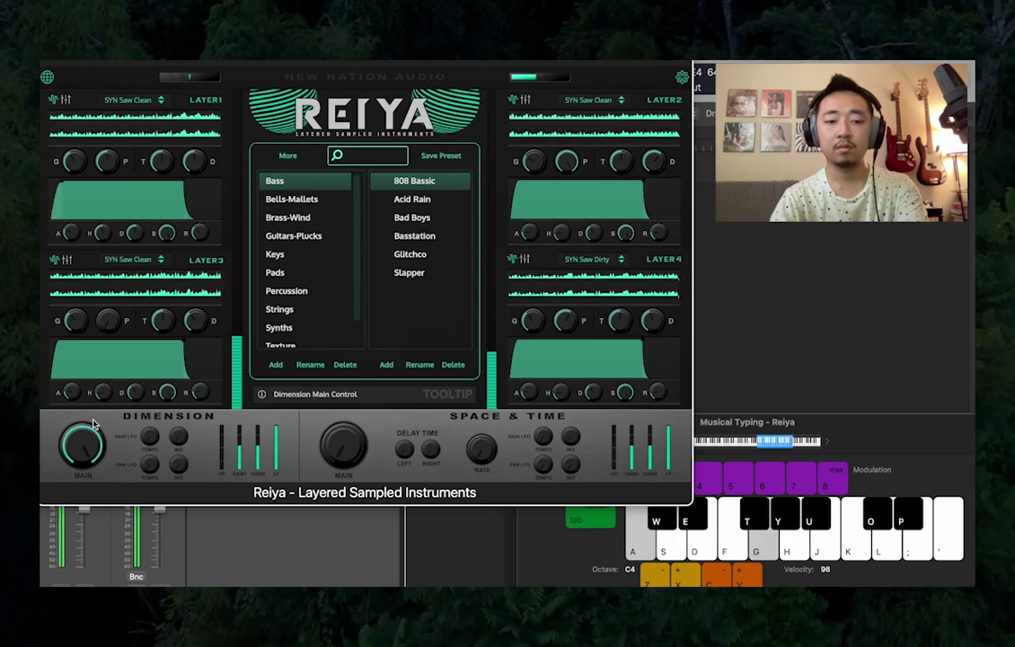
key(f)
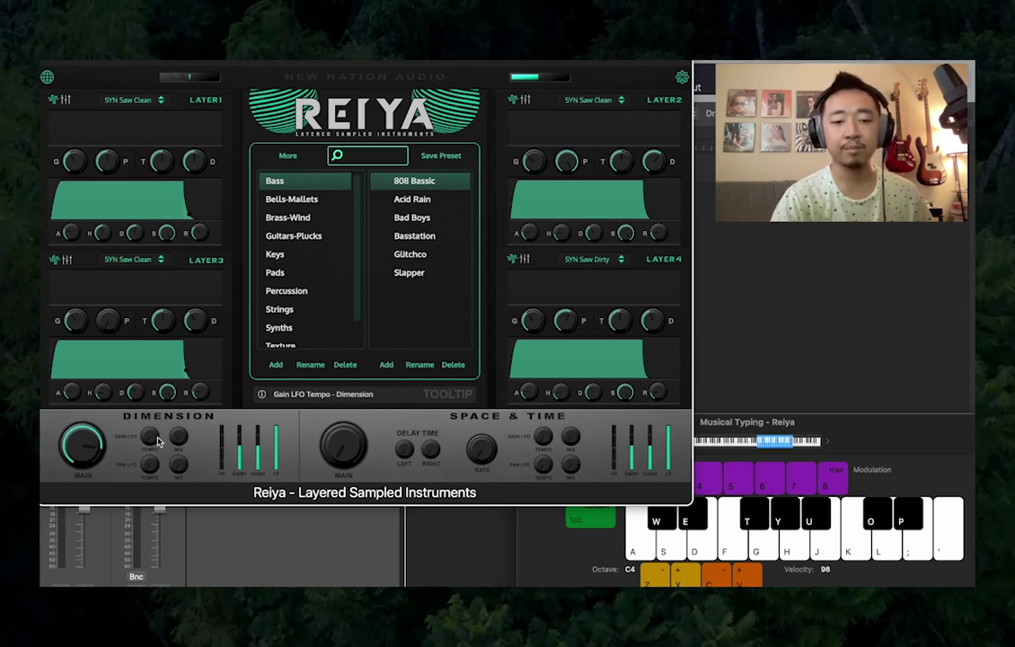
Set the Dimension Gain LFO tempo to 1/4, raise its mix, and audition the pulsing with a note
click(153, 439)
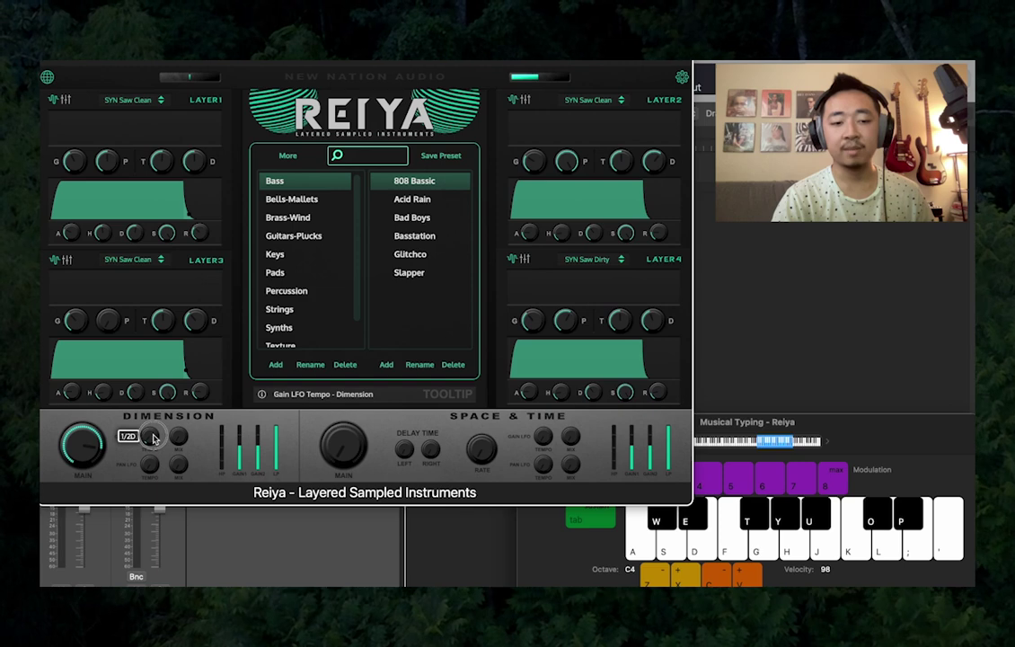
drag(154, 437, 154, 424)
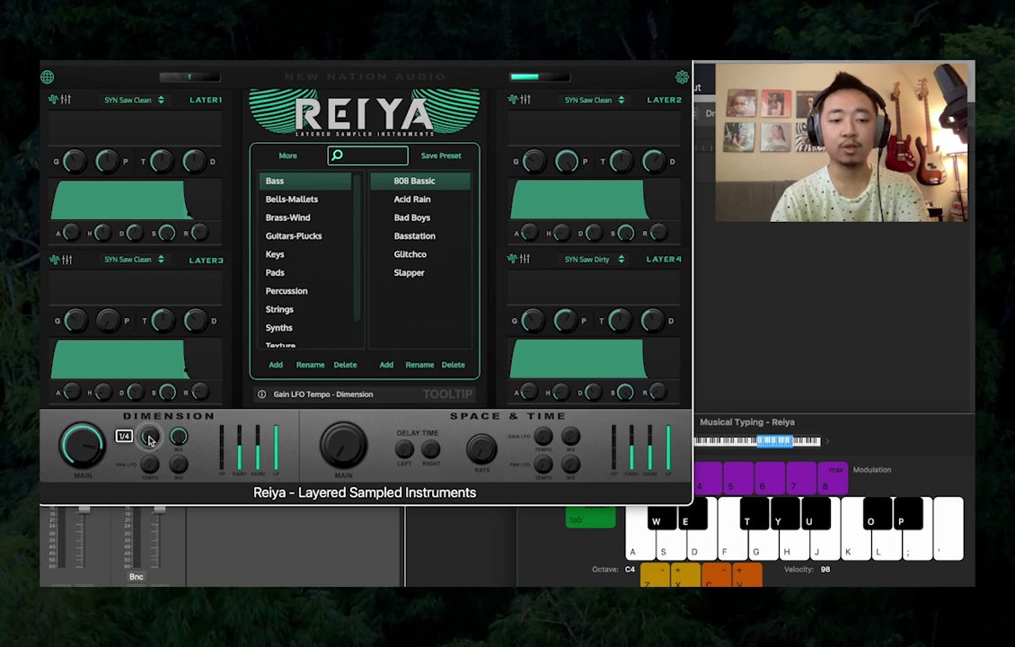
drag(149, 438, 149, 438)
key(f)
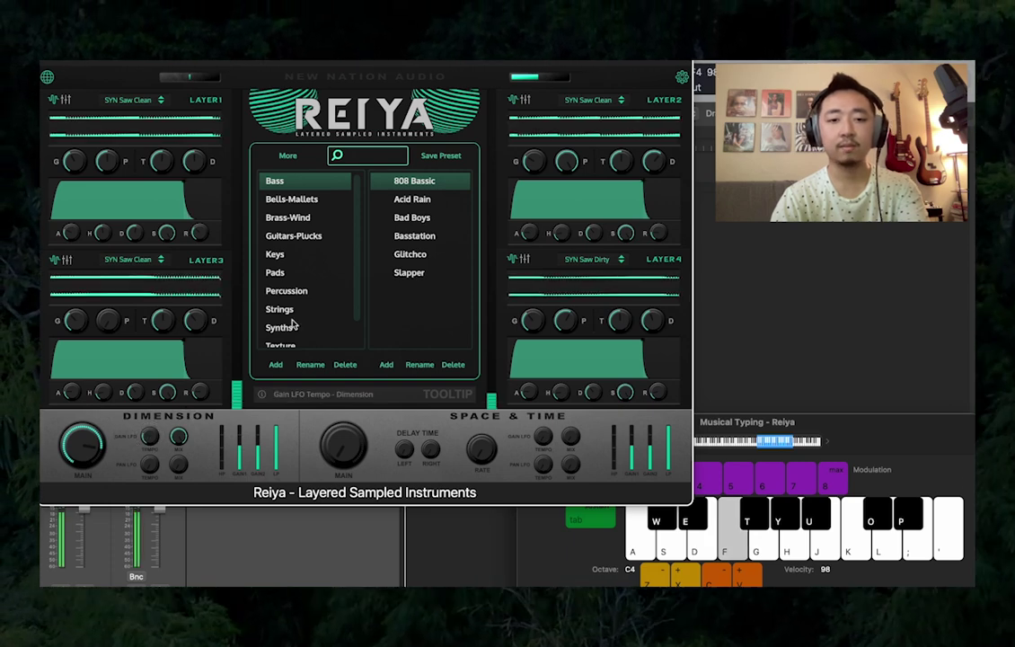
Uncover the host's tempo display and vary the project tempo up and down while sounding a note
drag(373, 60, 374, 122)
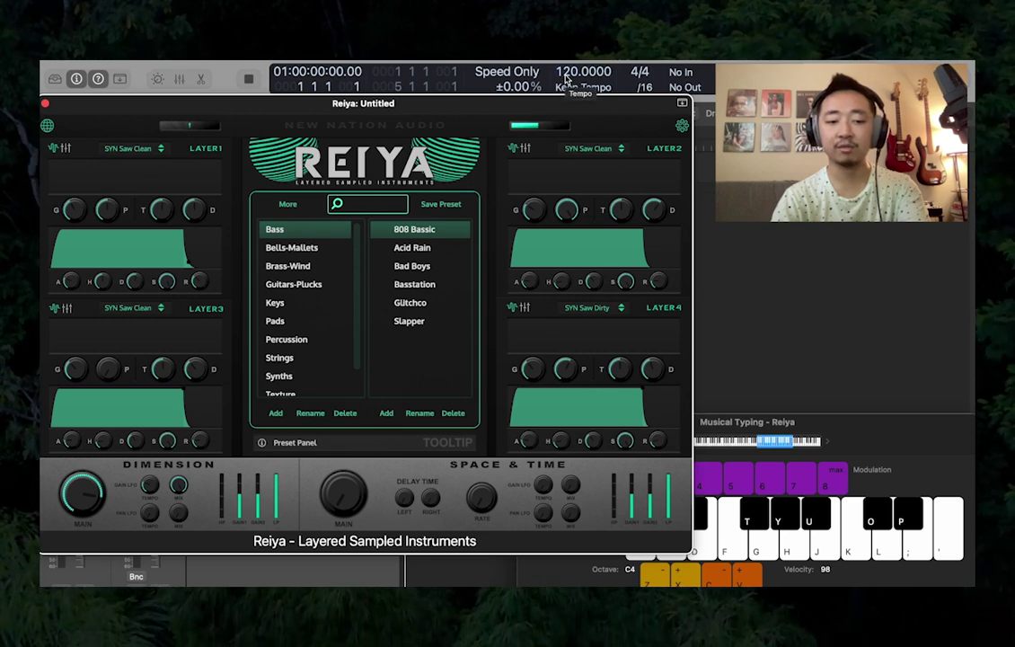
key(f)
drag(566, 75, 566, 49)
drag(557, 72, 564, 208)
drag(394, 110, 396, 61)
Speed up the Dimension Gain LFO tempo to 1/16T and reduce its mix while sounding a note
drag(151, 437, 151, 418)
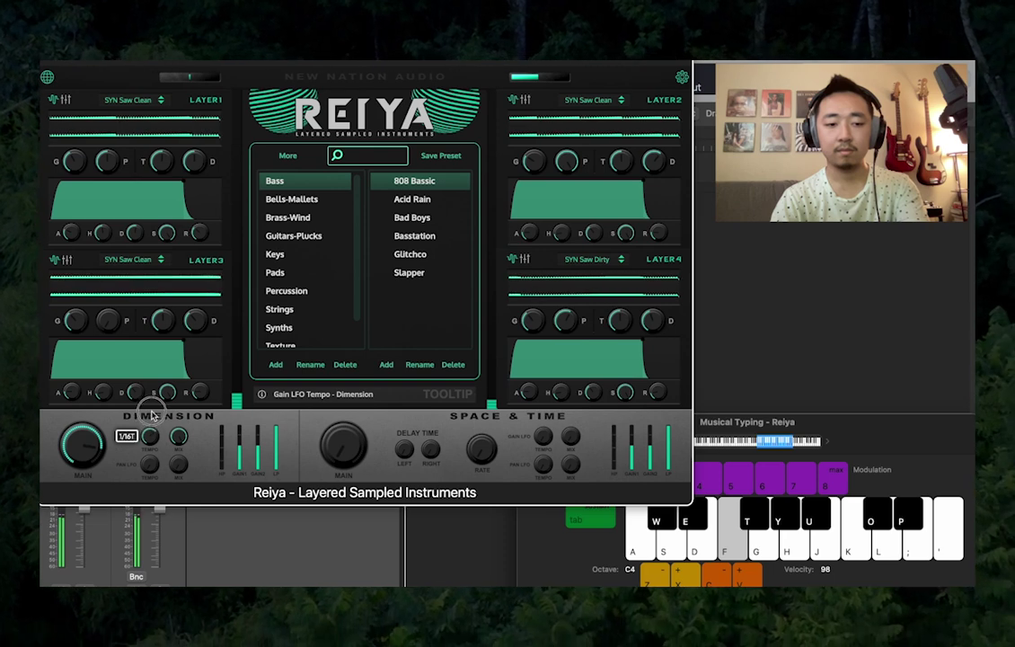
mouse_move(179, 438)
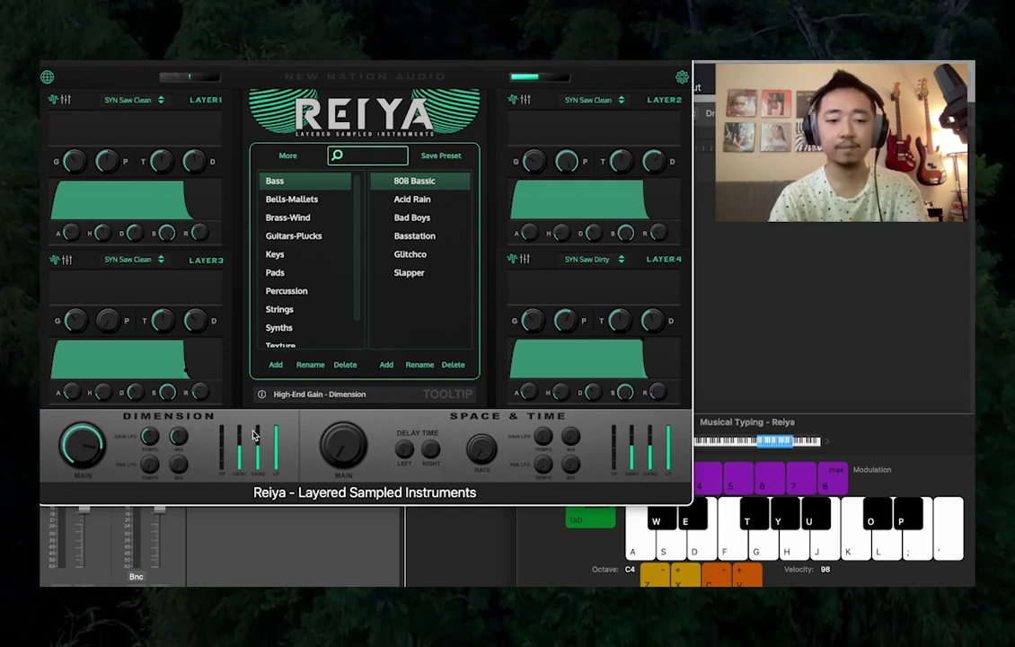
key(f)
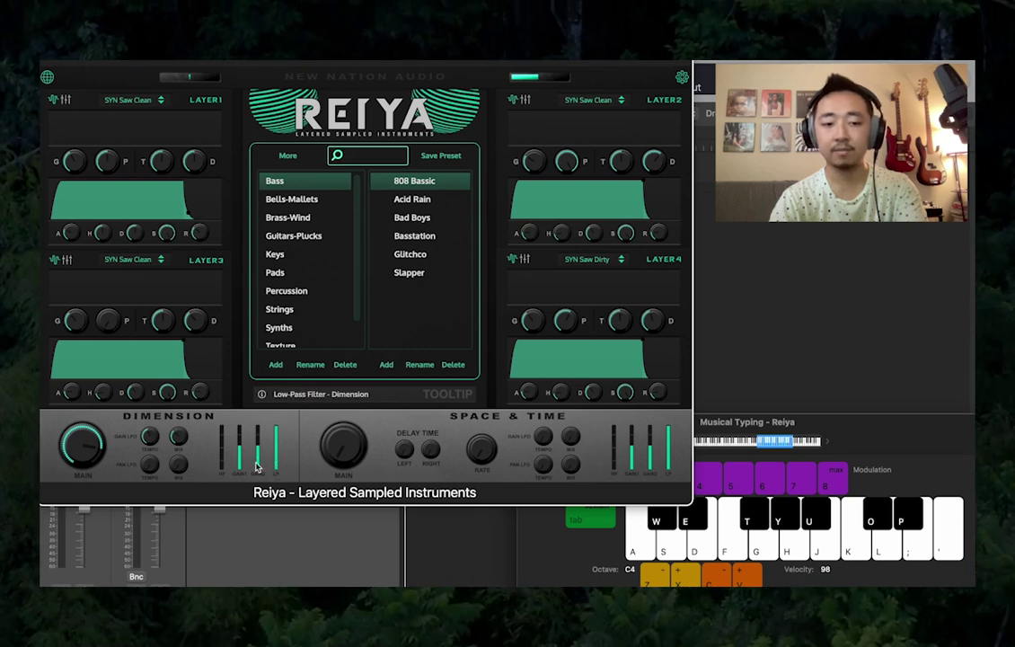
Try sweeping the Dimension high-pass filter up to its maximum while sounding a note
key(f)
drag(222, 464, 224, 423)
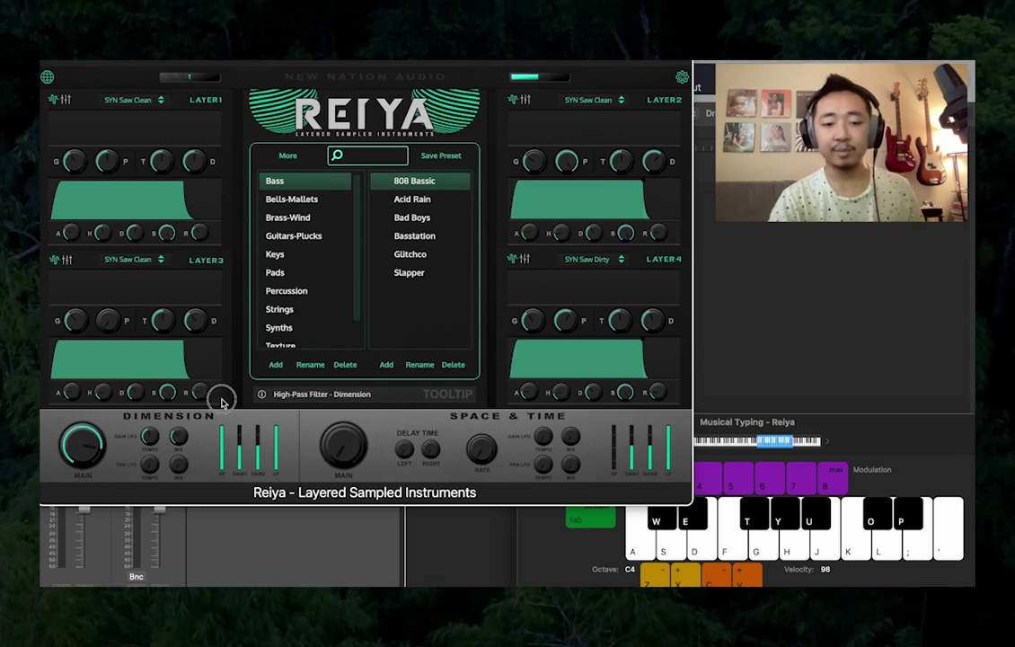
key(f)
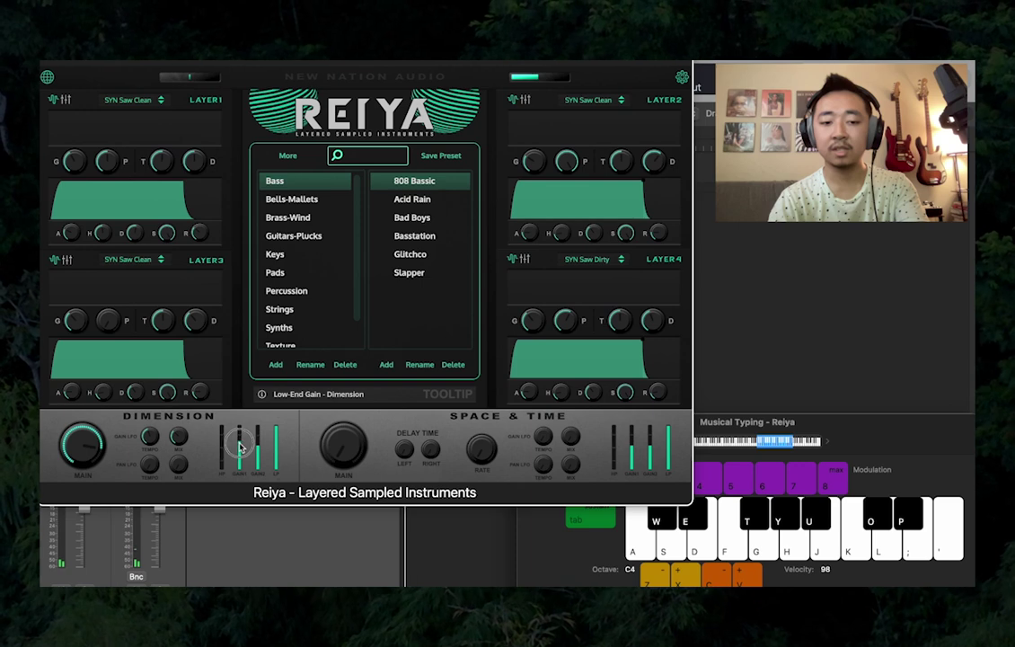
Lower the Dimension low-end gain slightly below midpoint and its low-pass filter to about three quarters, testing with notes
key(f)
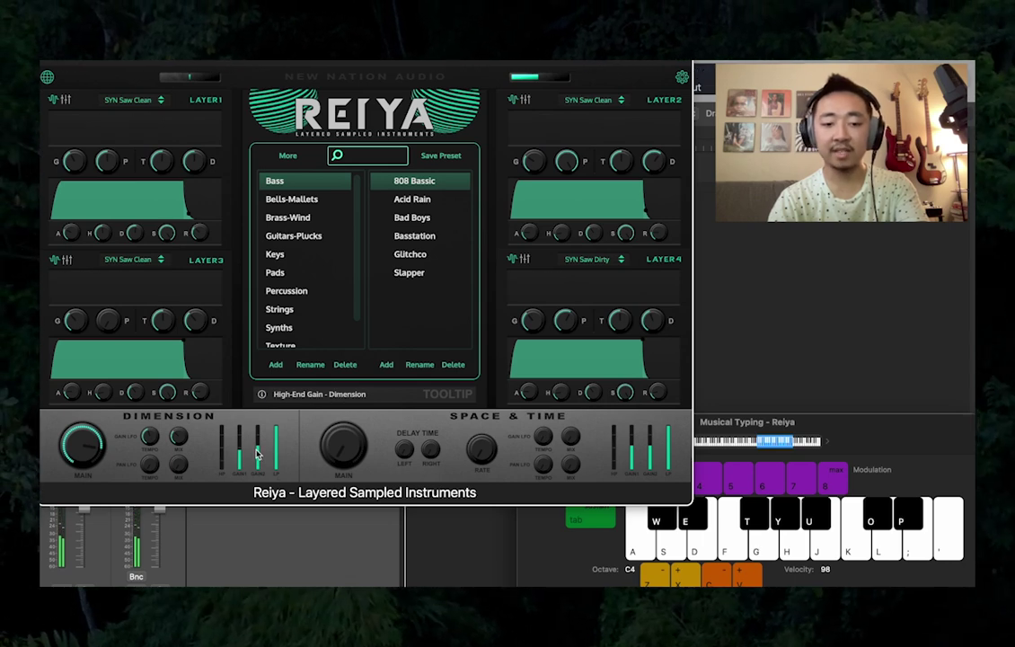
key(f)
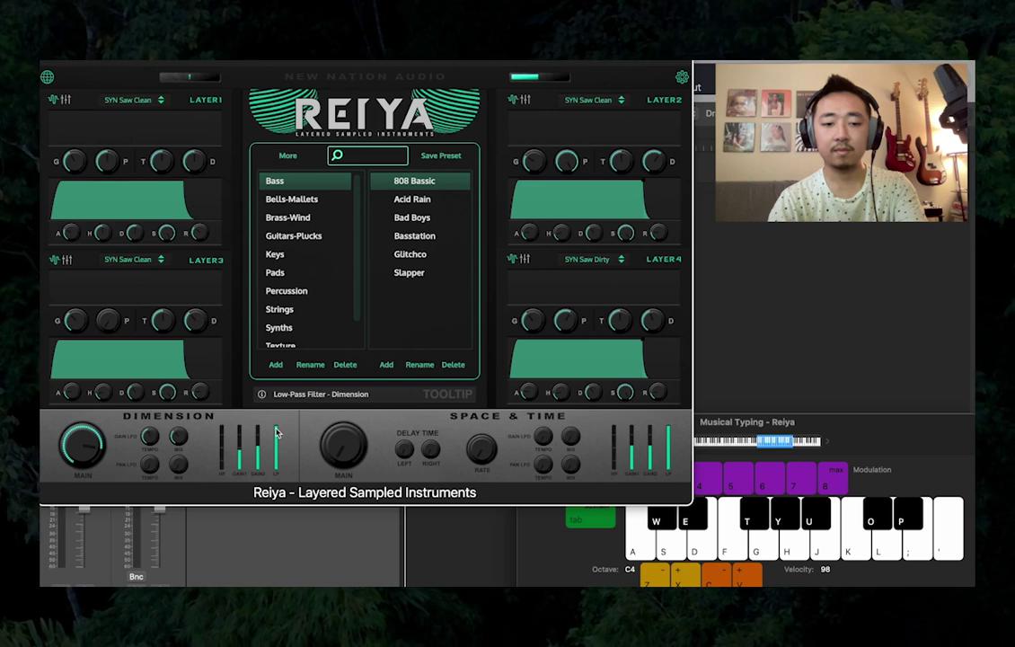
key(f)
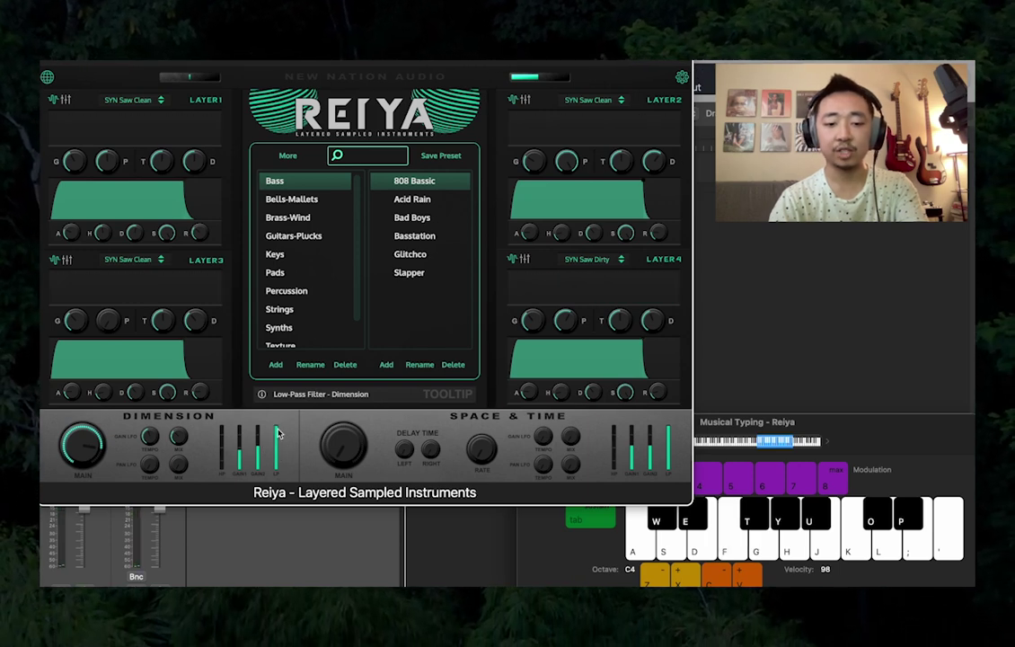
key(f)
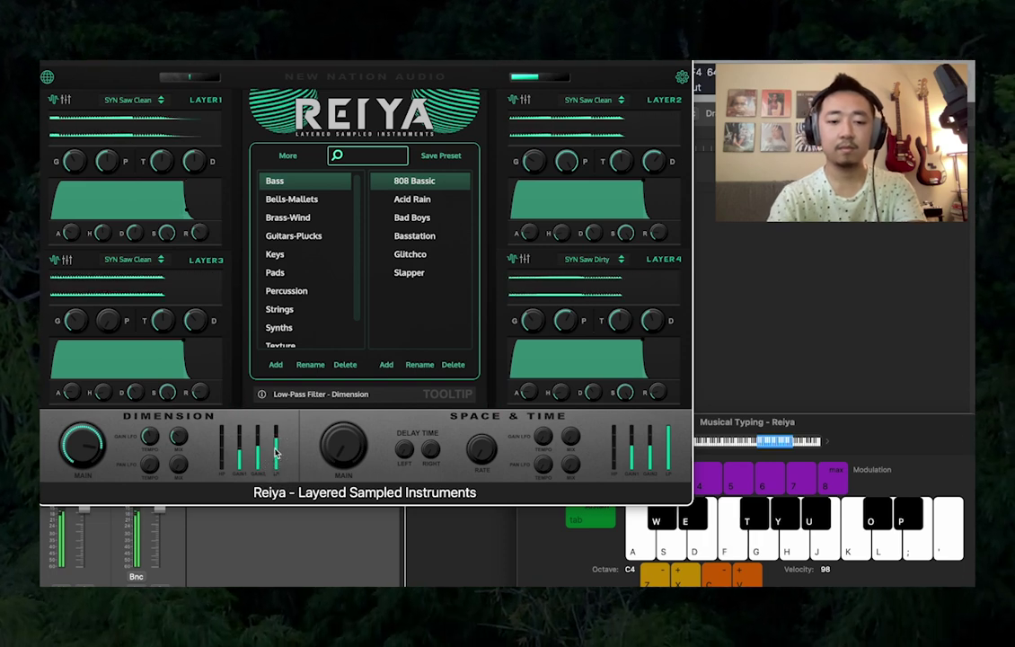
key(h)
key(l)
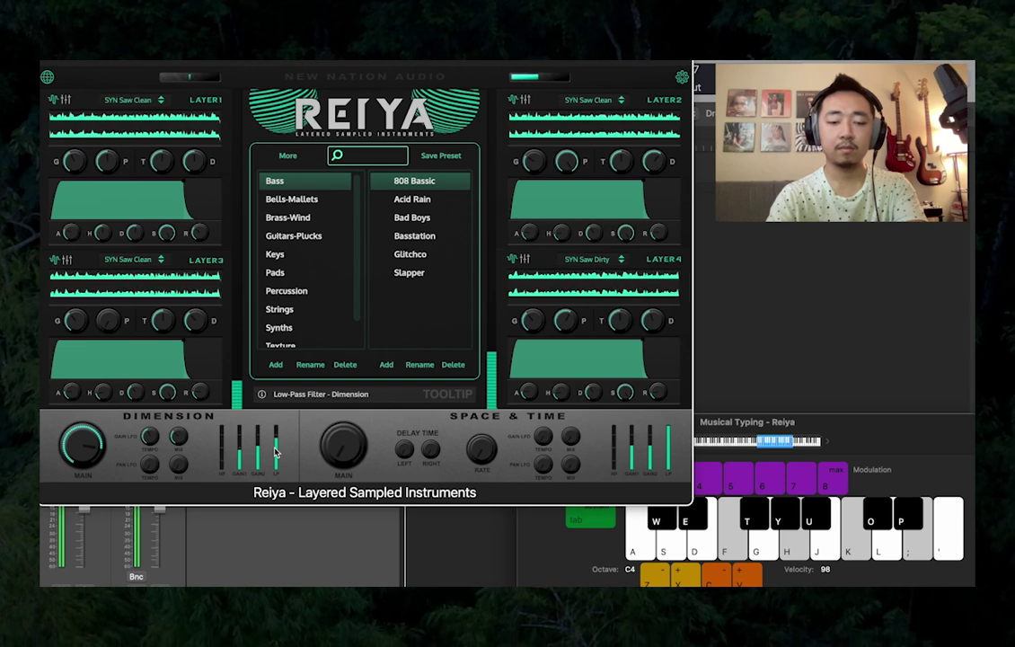
drag(275, 448, 277, 446)
Play chords at octave C4 to hear the filtered Dimension effect
key(a)
key(d)
key(g)
key(j)
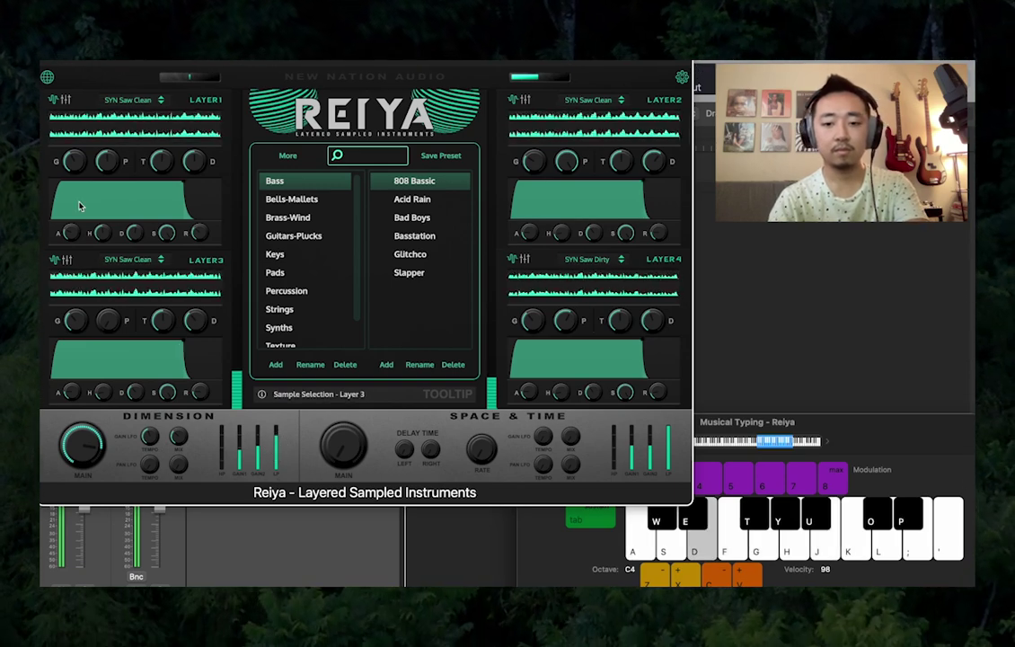
key(a)
key(g)
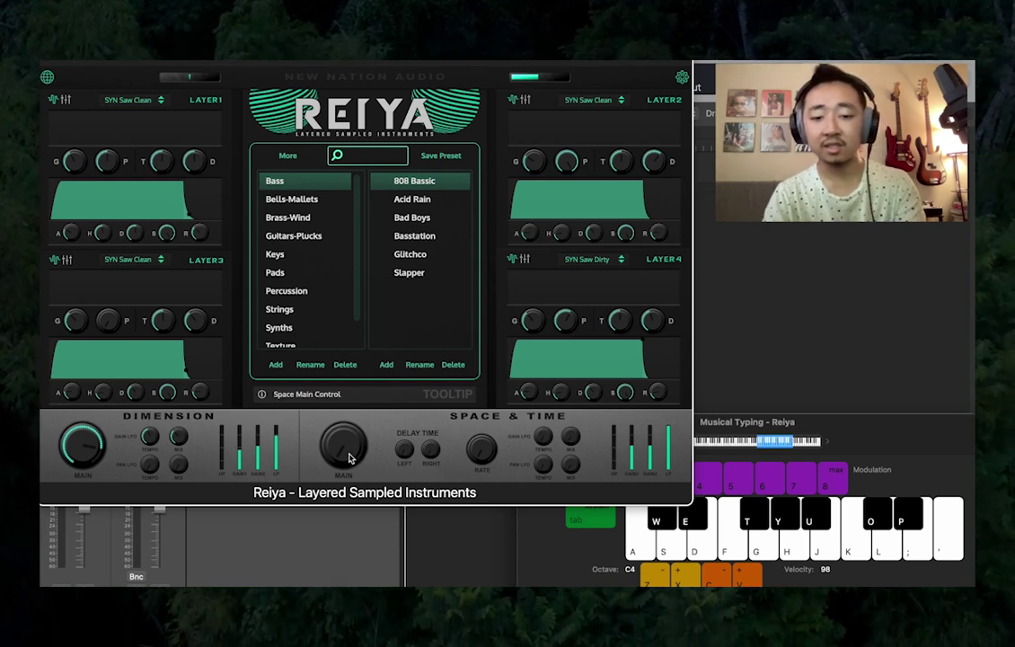
Raise the Space main control to about one third and increase the chorus rate
key(f)
drag(350, 457, 354, 396)
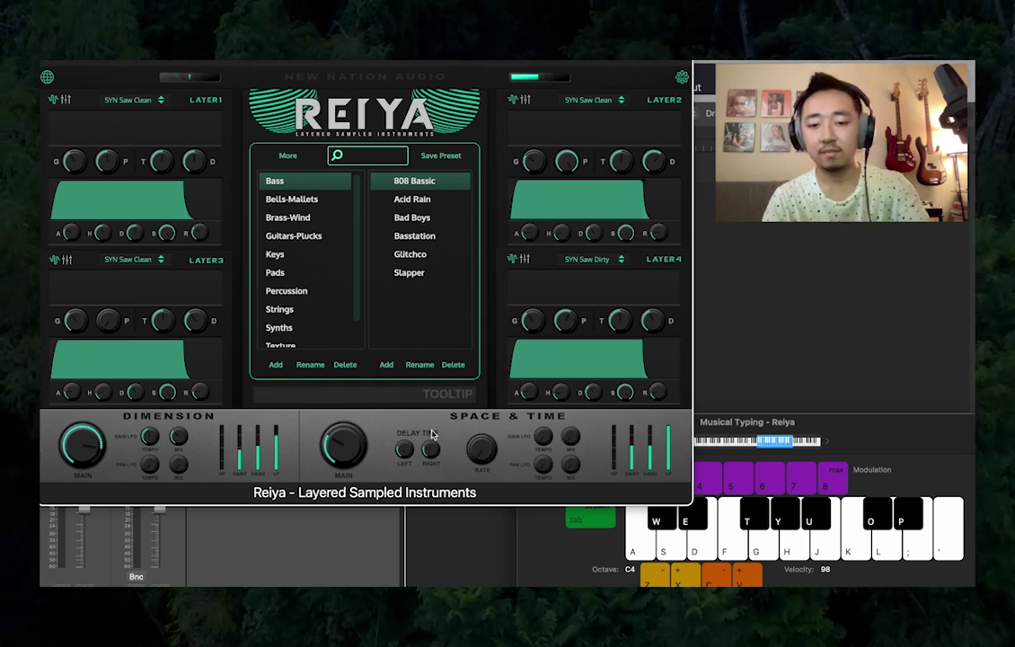
mouse_move(483, 446)
mouse_down()
mouse_move(494, 388)
mouse_move(482, 434)
mouse_up()
Play a chord progression at octave C4 to audition the Space chorus effect
key(f)
key(a)
key(d)
key(g)
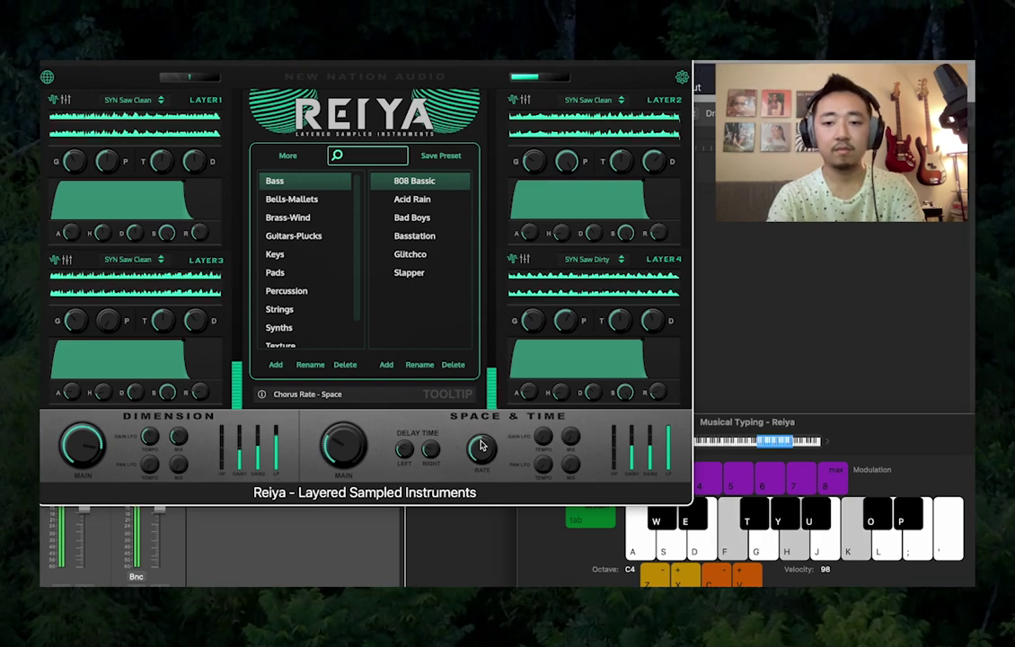
key(a)
key(d)
key(g)
key(j)
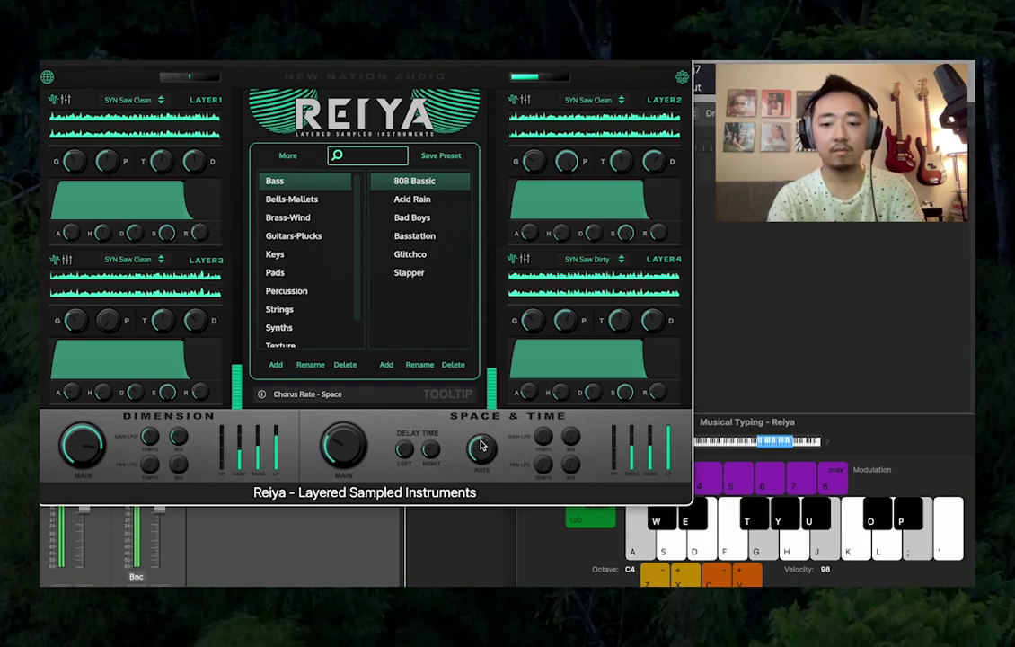
key(f)
key(h)
key(k)
key(semicolon)
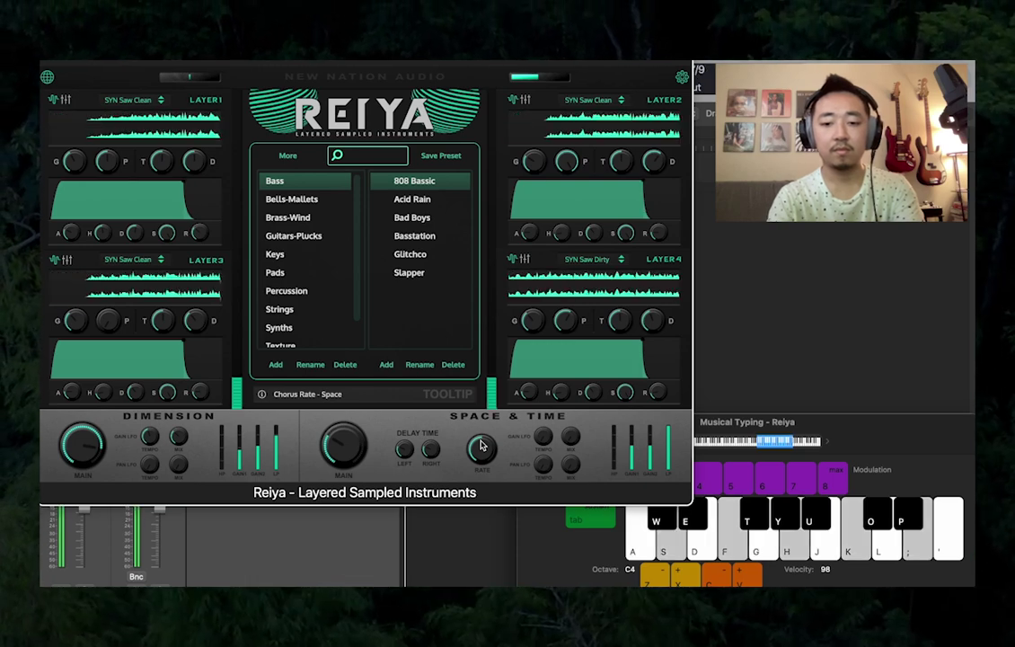
key(s)
key(f)
Sweep the Space low-pass filter to its minimum and settle it at about two thirds while sounding notes
drag(669, 433, 667, 502)
key(s)
key(f)
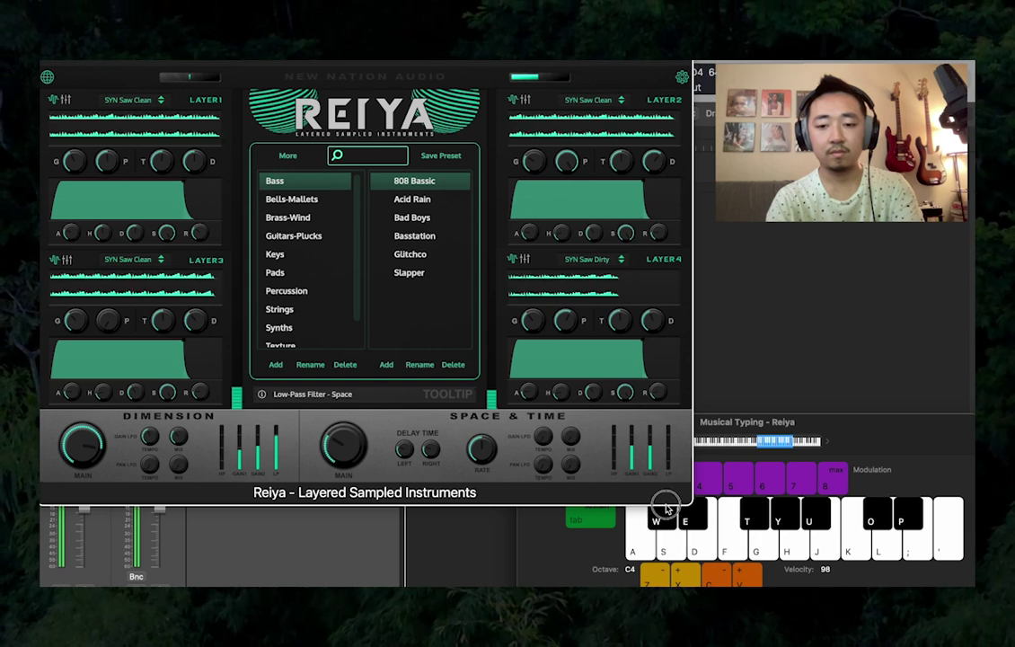
key(s)
key(f)
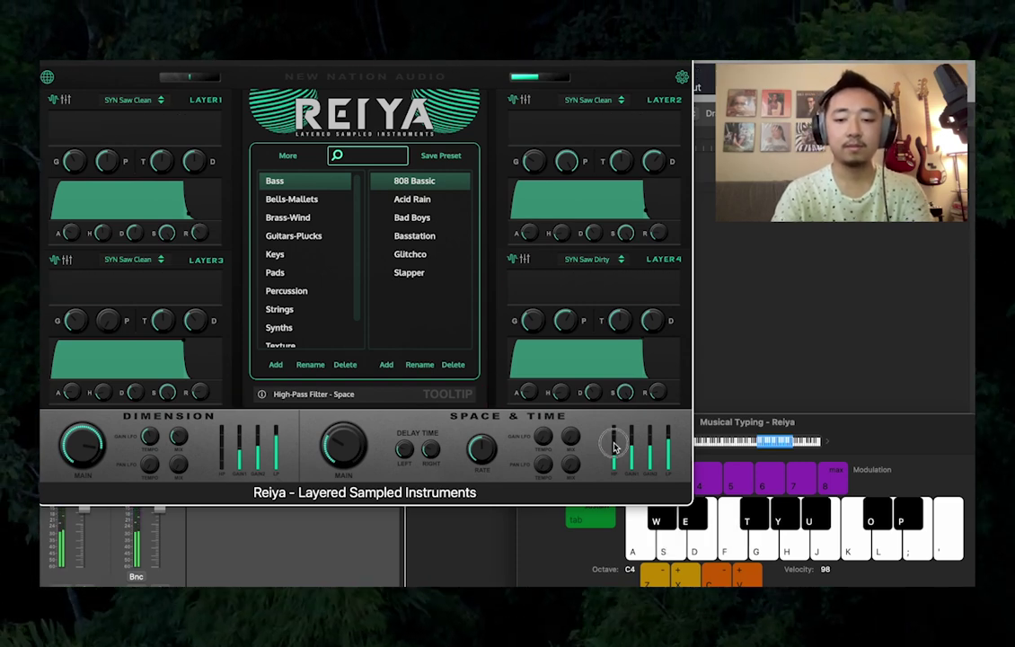
Set the Space high-pass filter to about one third of its range while sounding notes
key(s)
key(f)
mouse_move(613, 442)
mouse_down()
mouse_move(621, 411)
mouse_move(613, 460)
mouse_up()
key(s)
key(f)
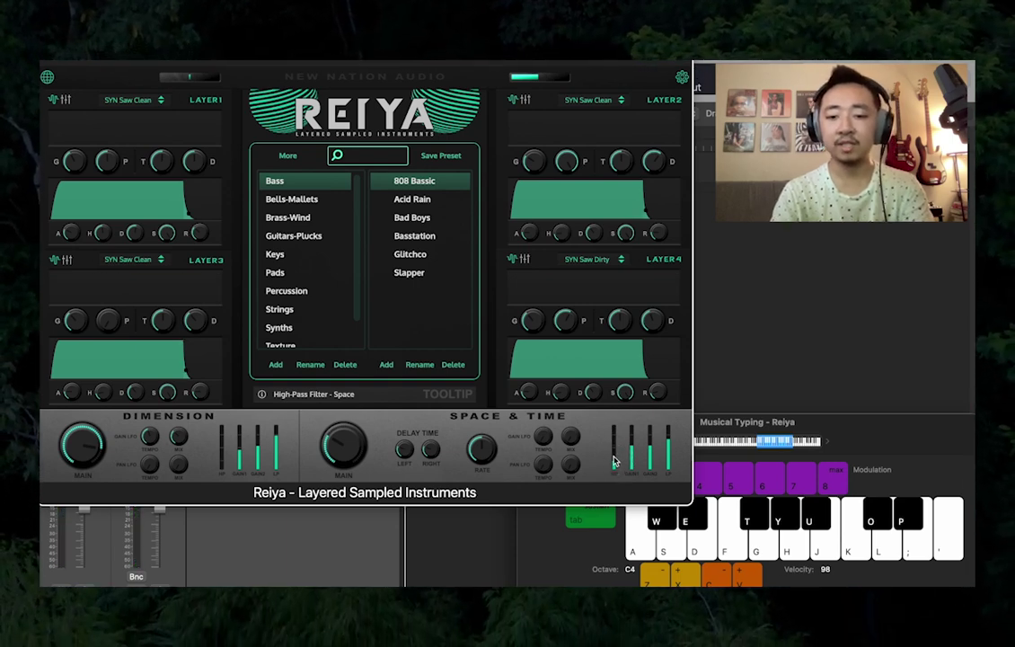
drag(615, 459, 615, 451)
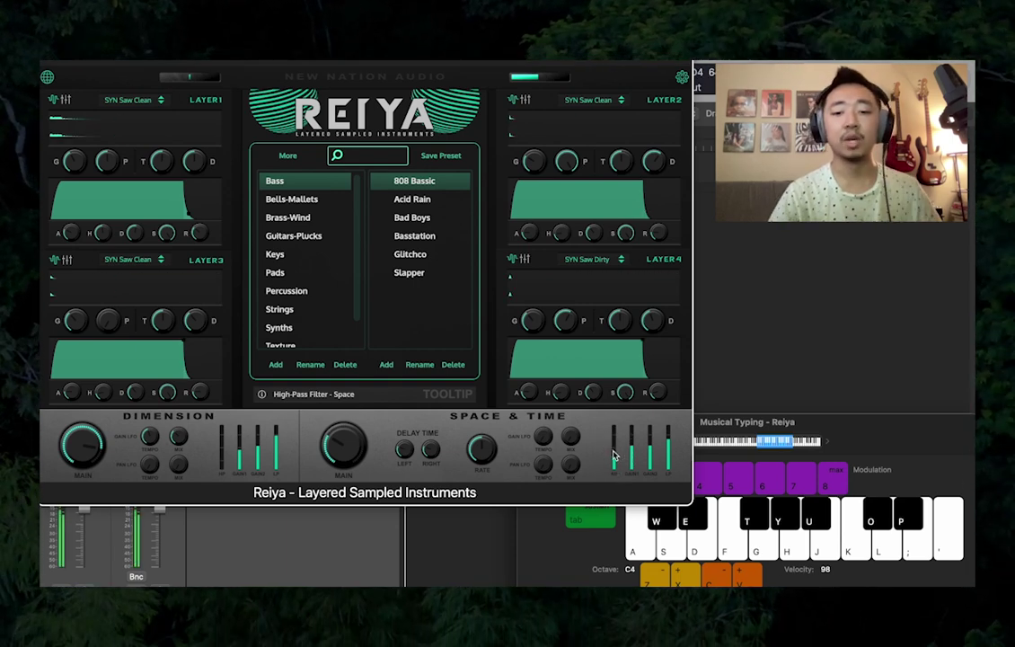
Add a new user preset named Supersaw to the Synths category
click(295, 328)
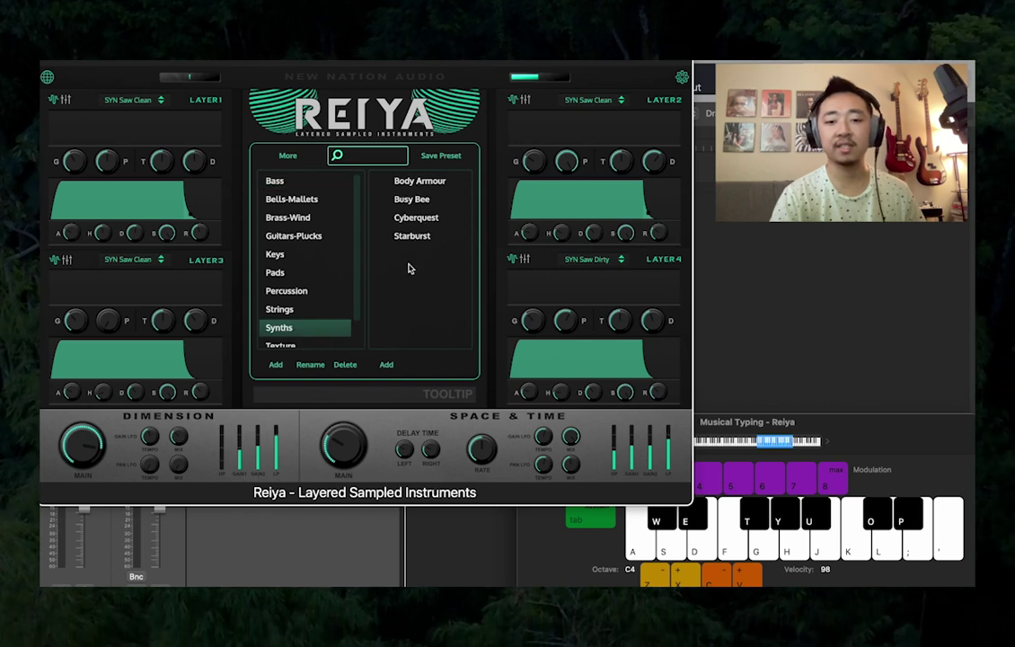
click(399, 365)
text(Supersaw)
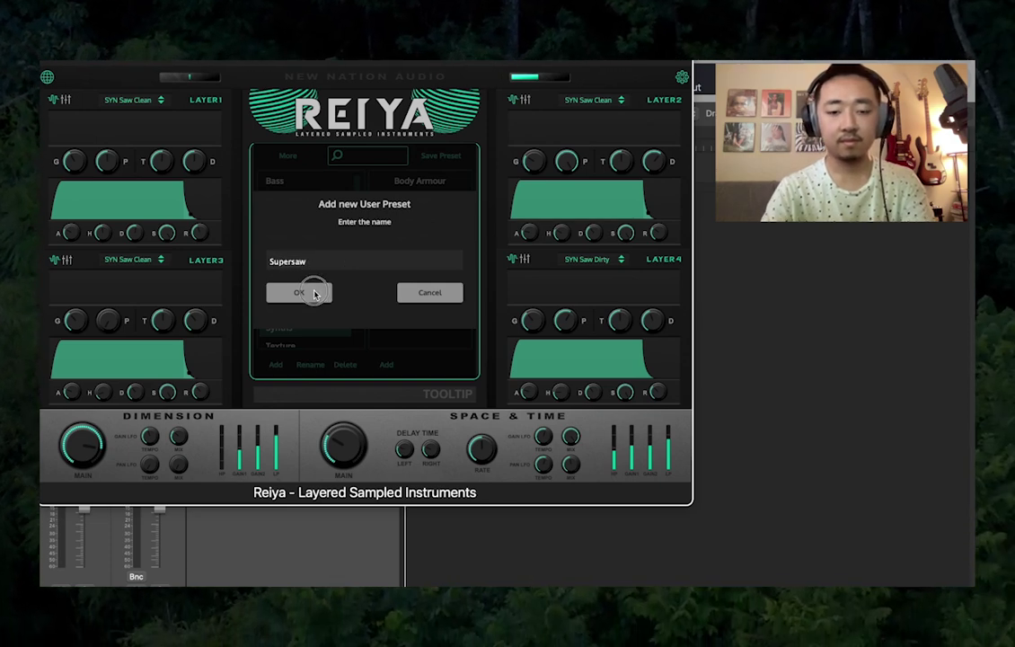
click(300, 293)
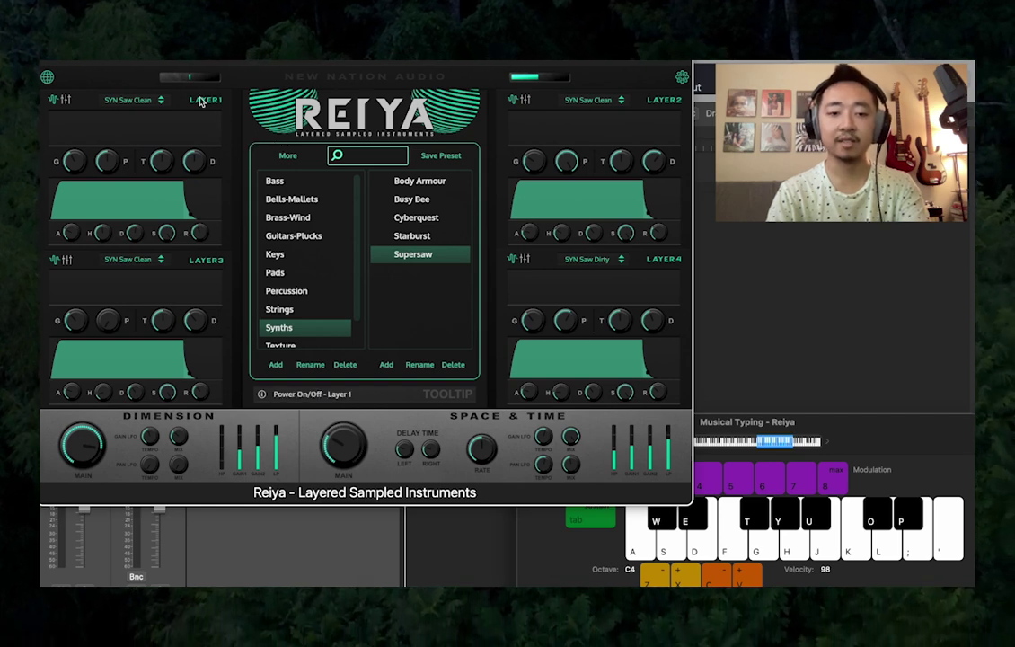
Shift the global pan slightly left while sustaining a two-note chord
key(a)
key(g)
mouse_move(189, 77)
mouse_down()
mouse_move(225, 87)
mouse_move(153, 84)
mouse_move(181, 92)
mouse_up()
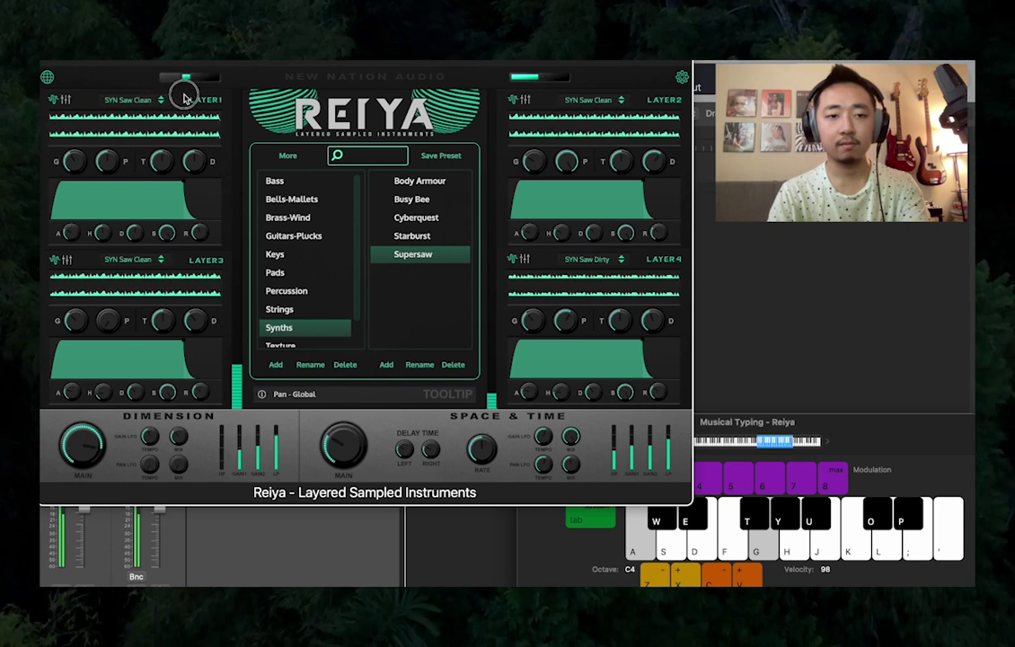